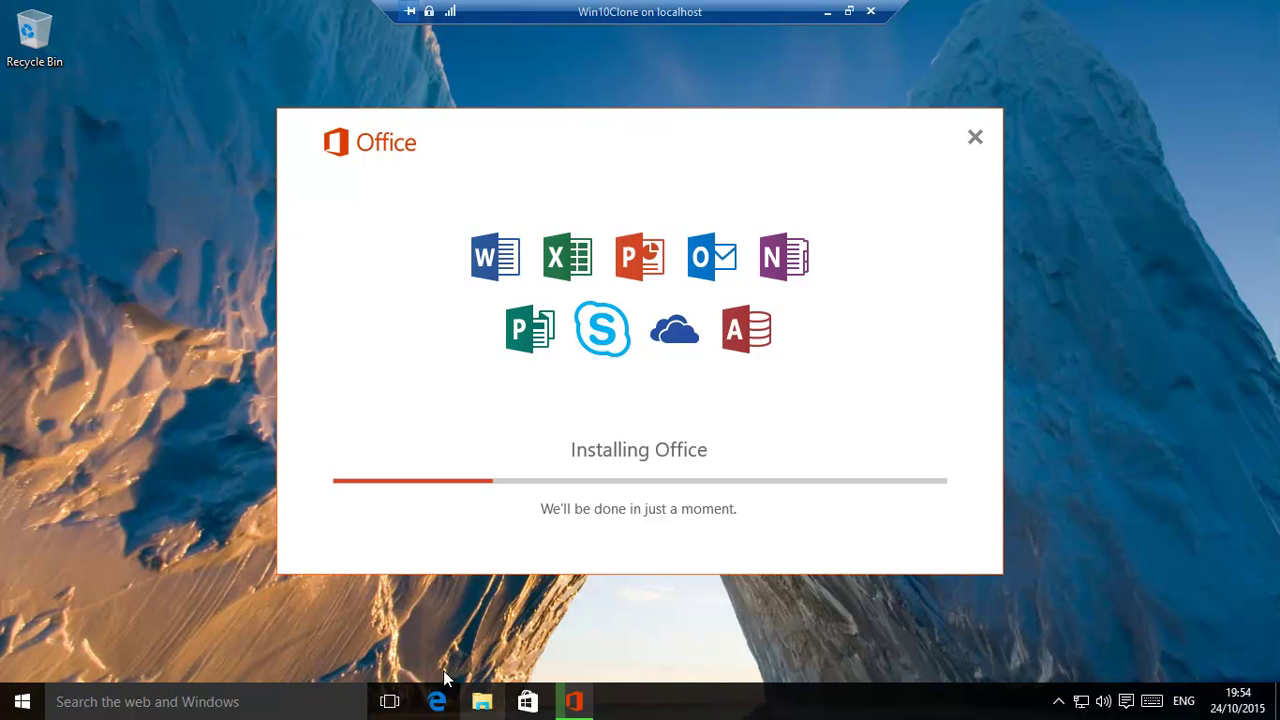
- In File Explorer, go to This PC and open the contents of DVD Drive (D:)
click(483, 703)
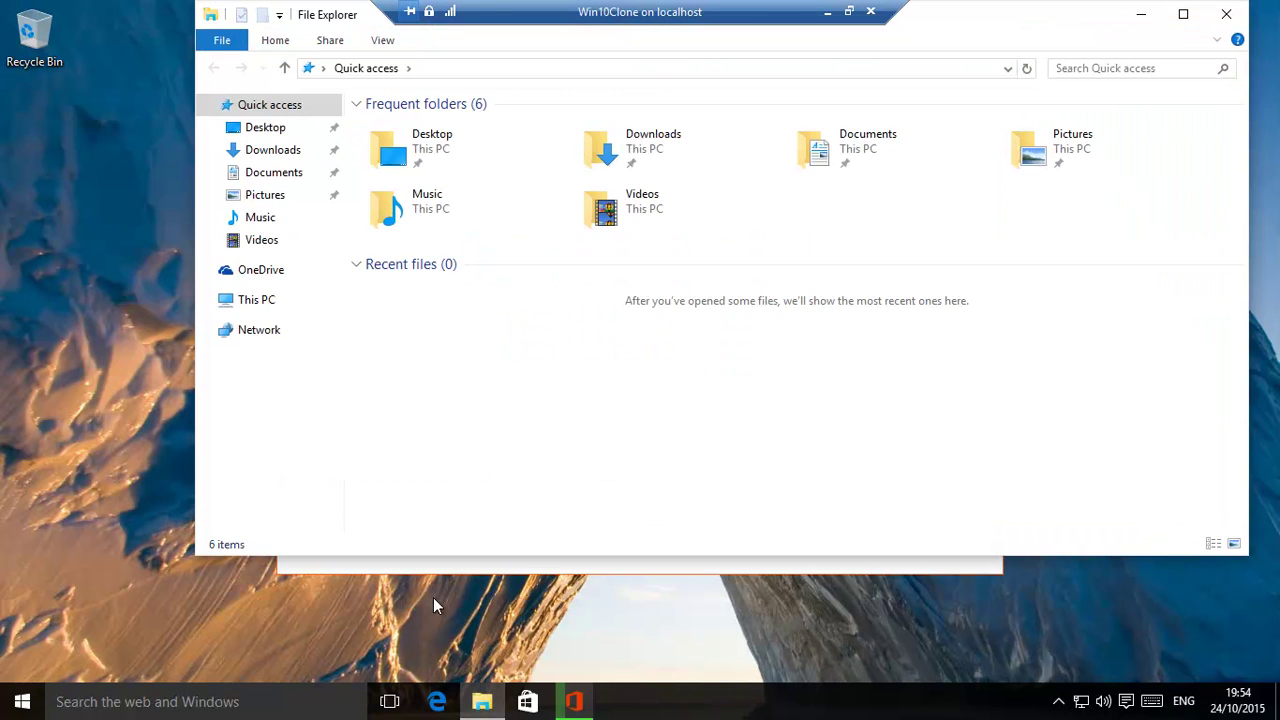
click(250, 303)
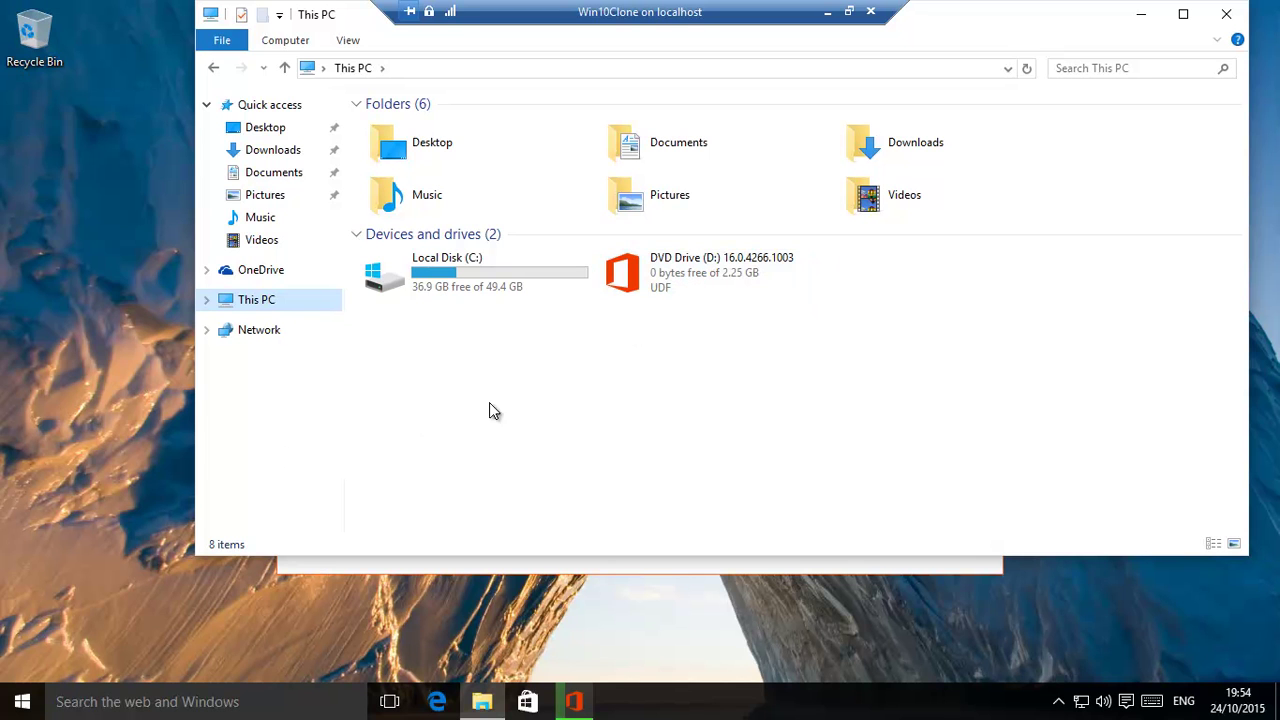
click(679, 275)
right_click(678, 275)
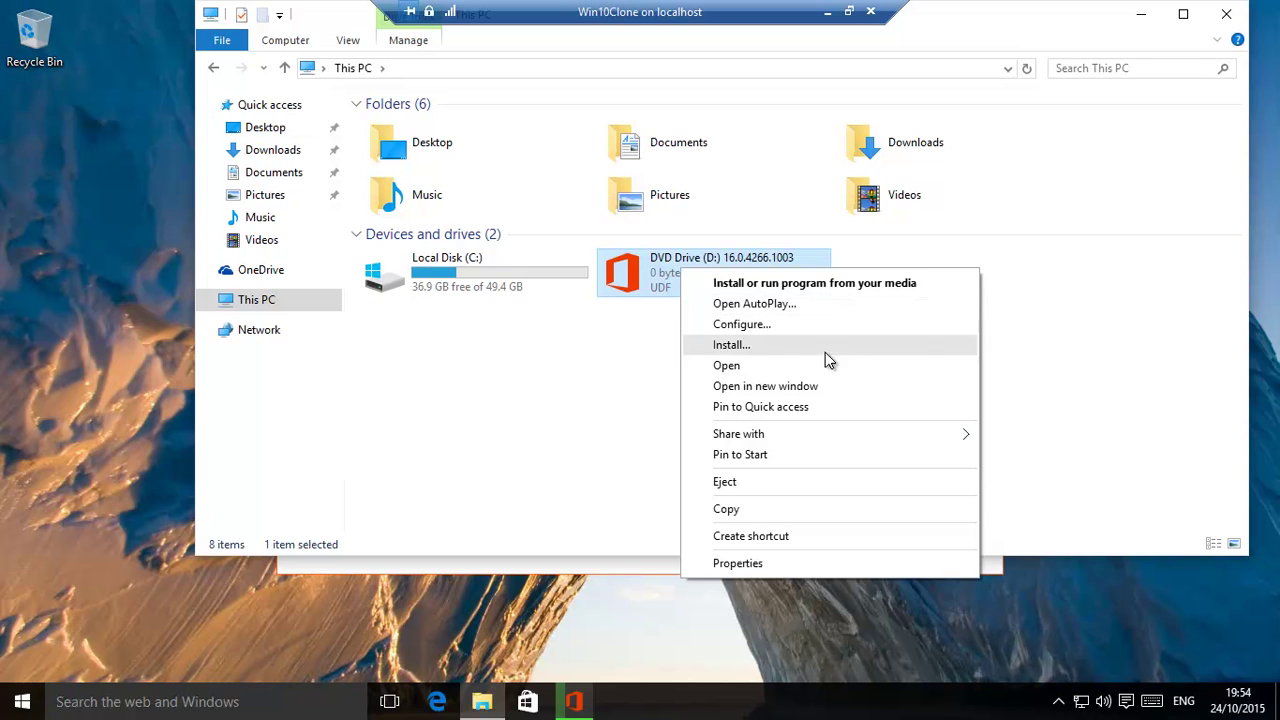
click(744, 367)
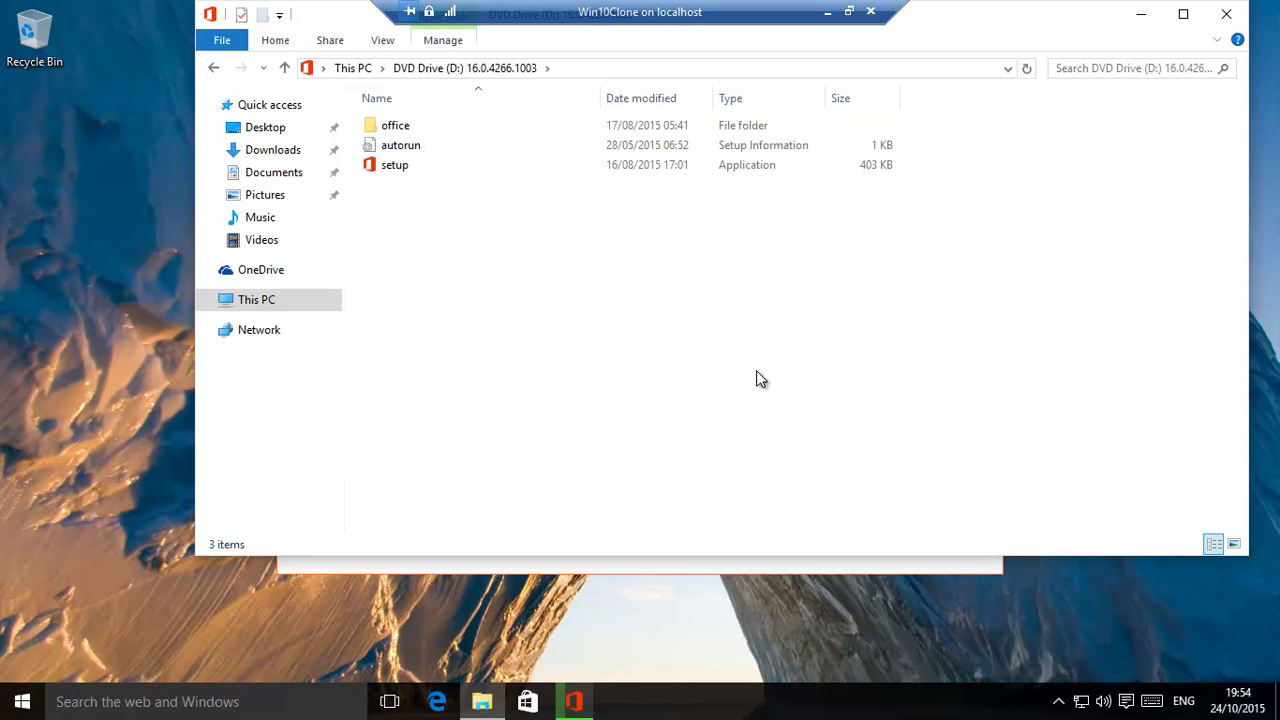
- Look inside the DVD's office folder, then go back up to the This PC drive list
double_click(395, 127)
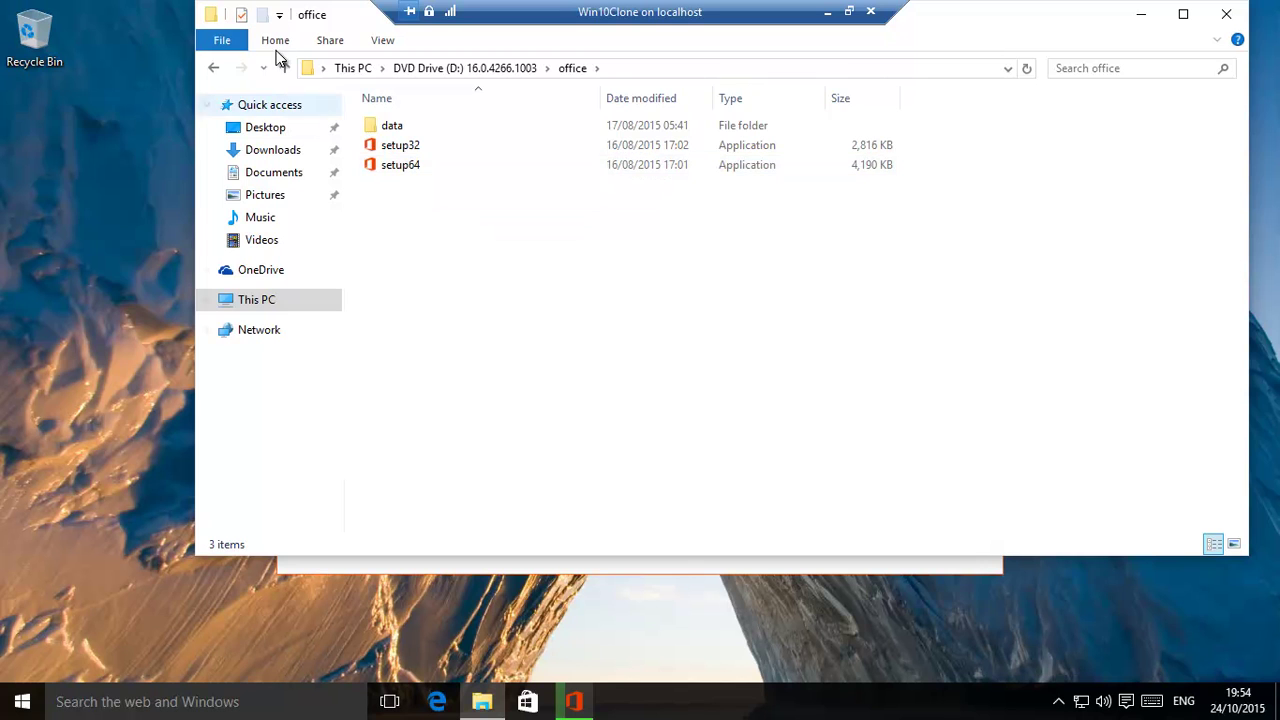
click(214, 70)
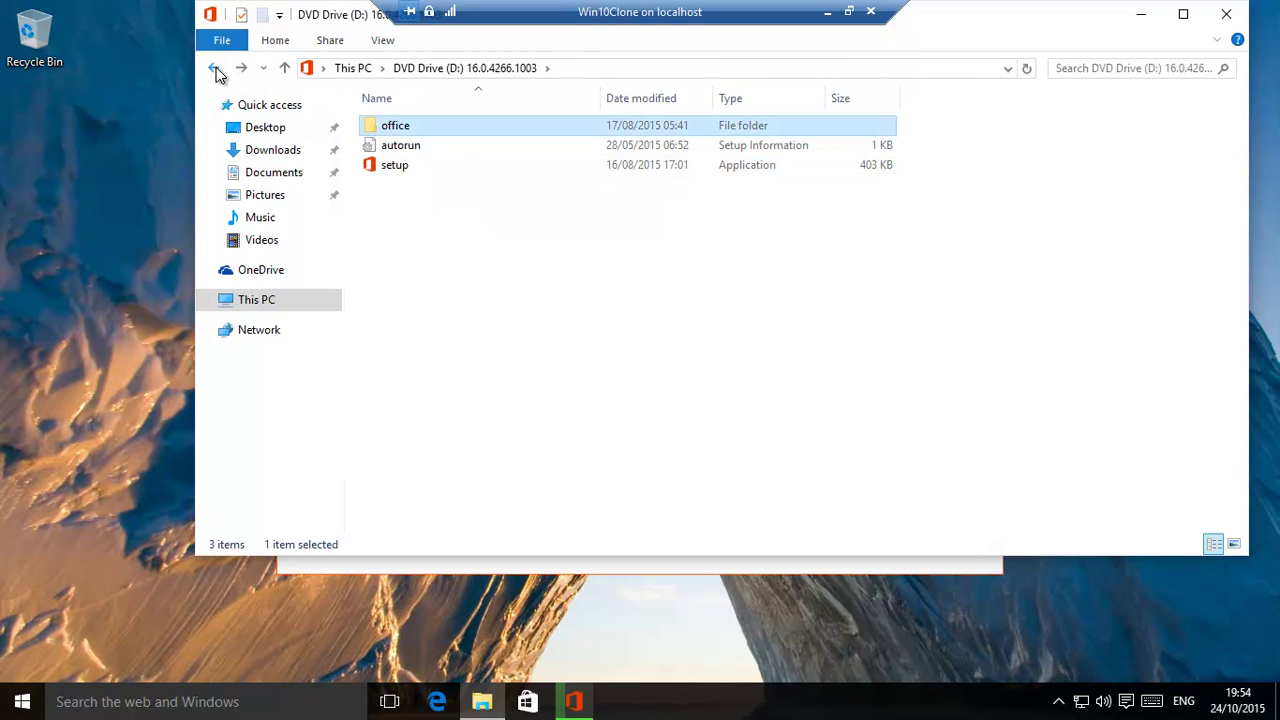
click(213, 68)
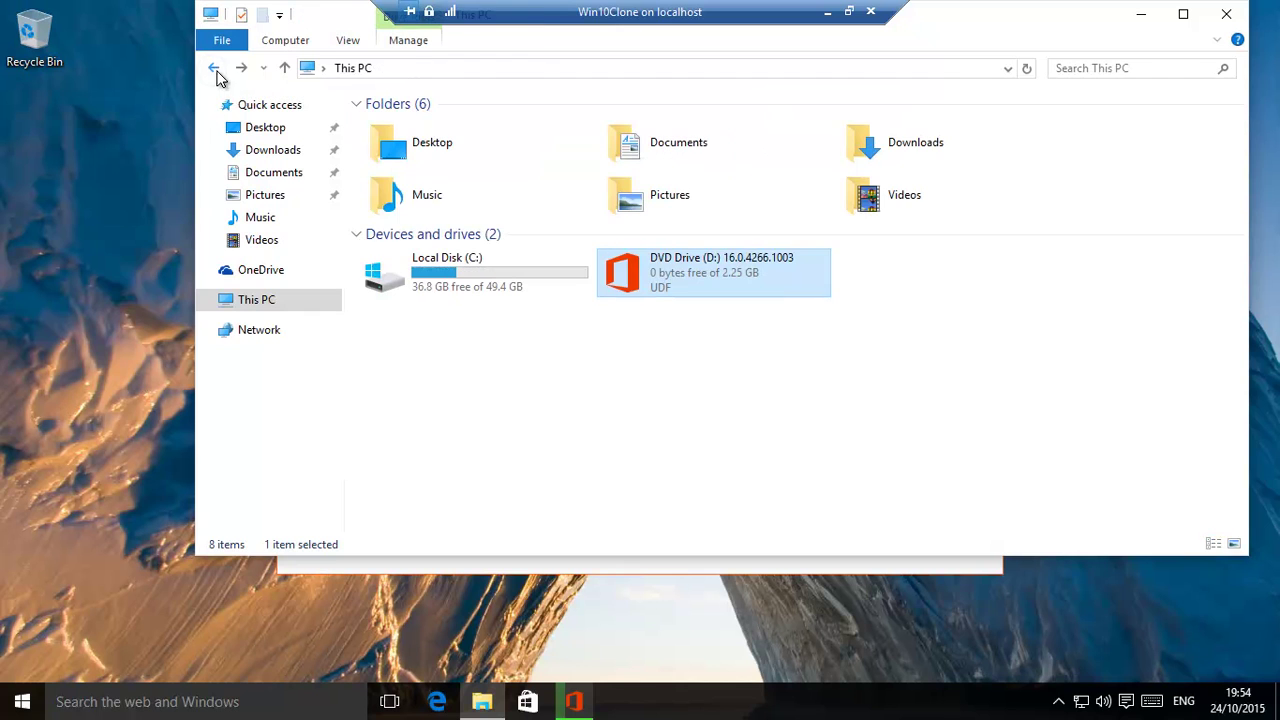
- Run Office setup from DVD Drive (D:), approve User Account Control, and minimize File Explorer
double_click(674, 273)
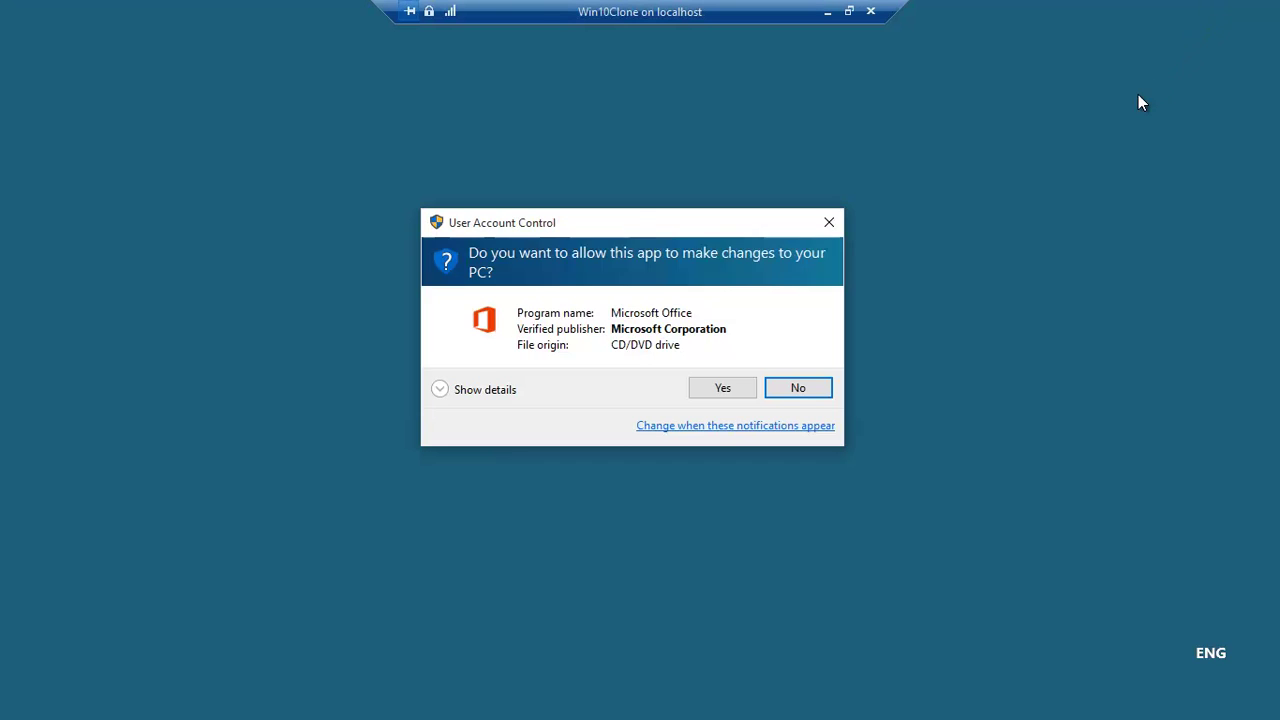
click(712, 388)
click(803, 385)
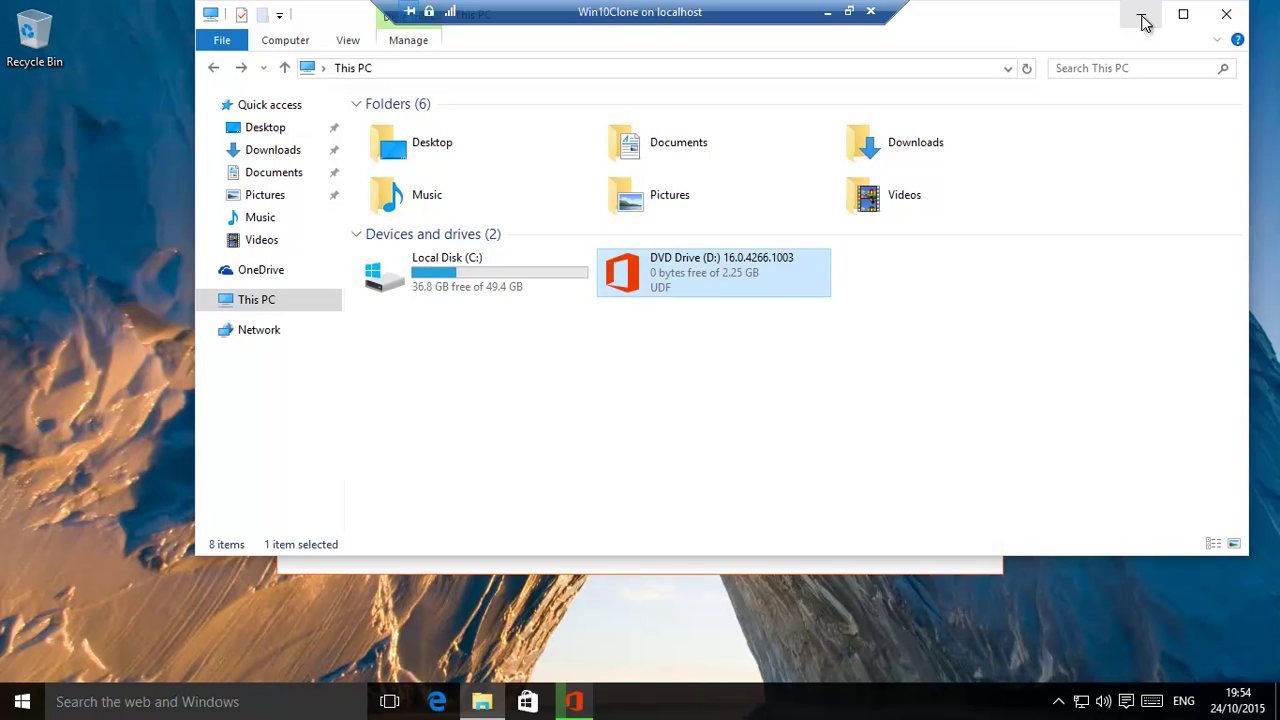
click(1140, 17)
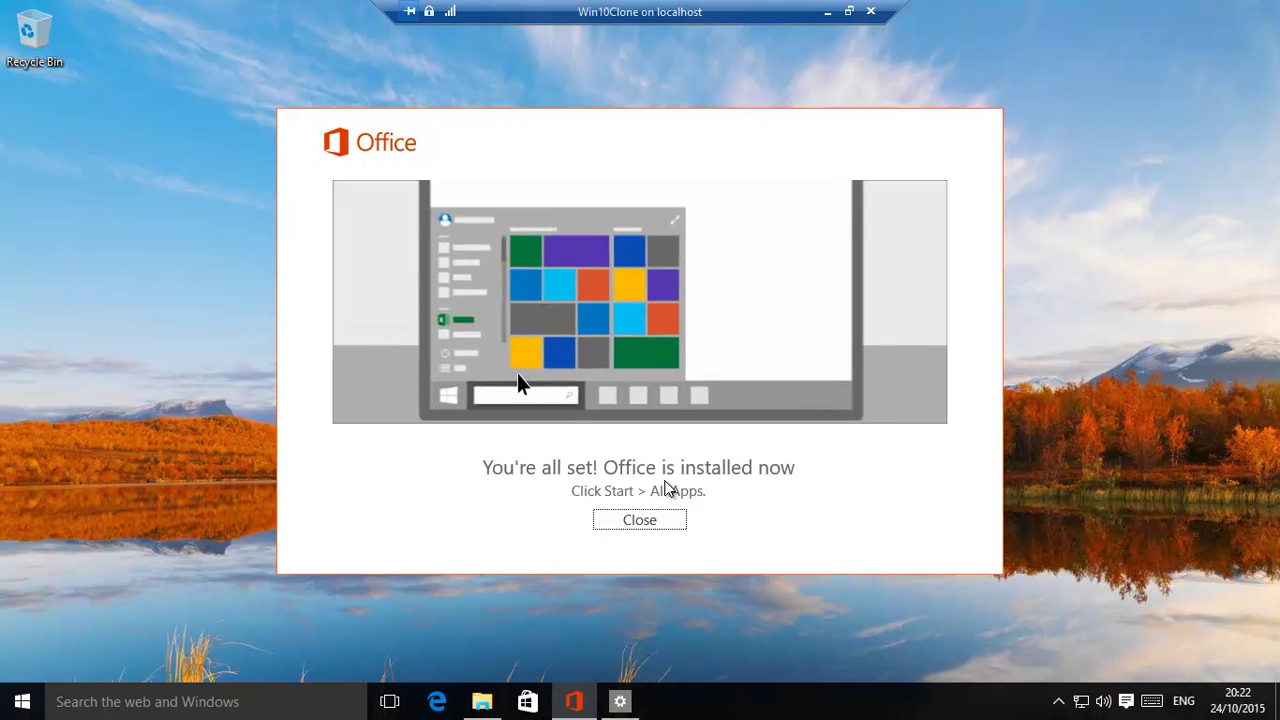
- Close the 'You're all set! Office is installed now' window
click(632, 524)
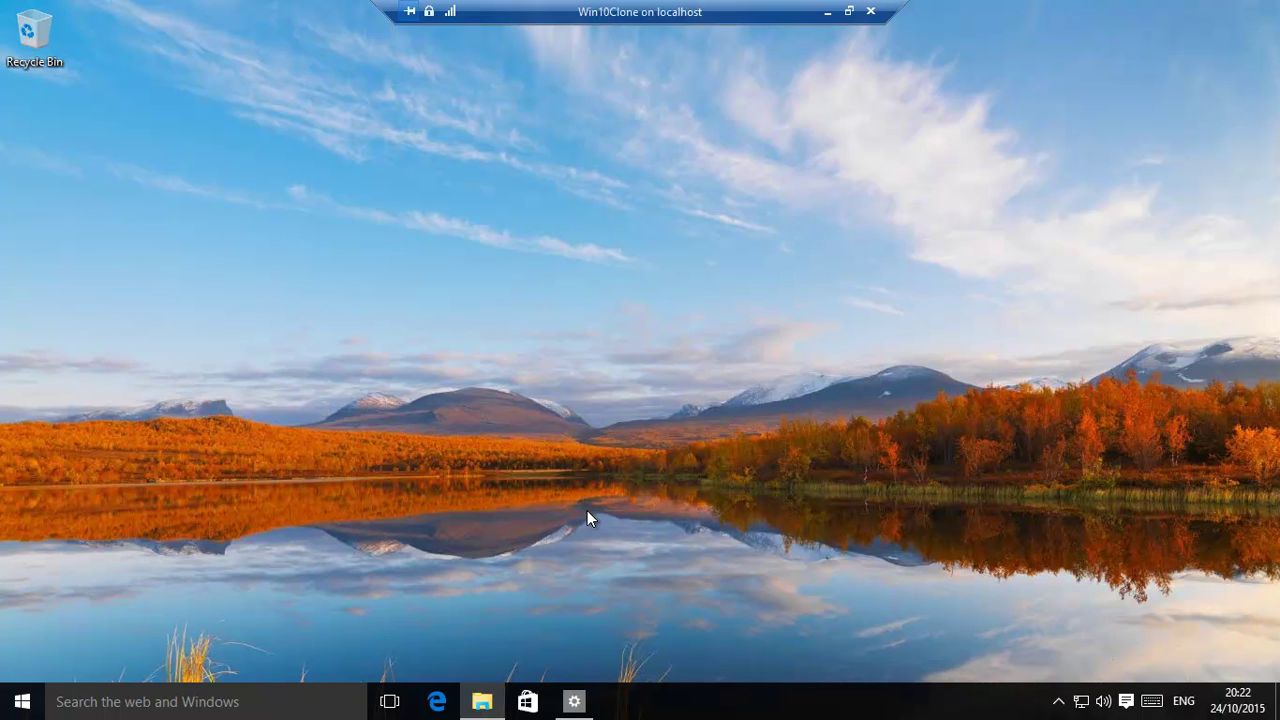
- Search the Start menu for 'word' and launch Word 2016 from the results
click(22, 705)
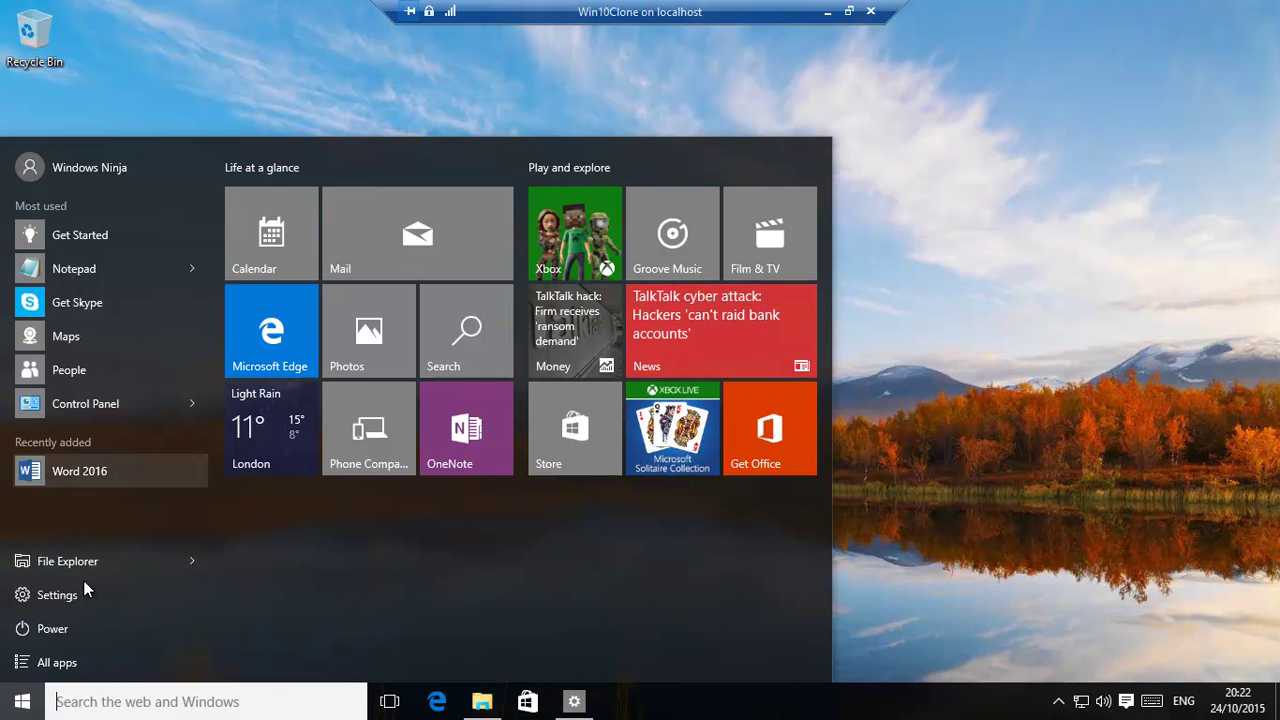
text(word)
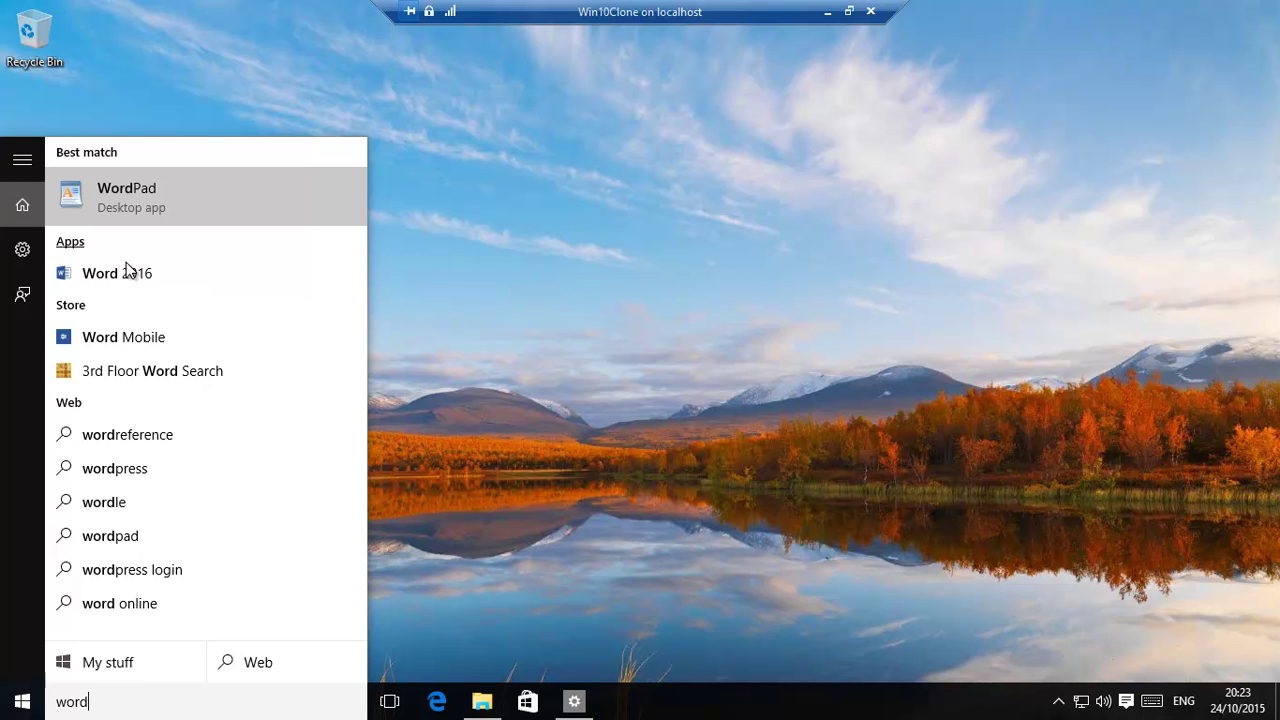
click(135, 278)
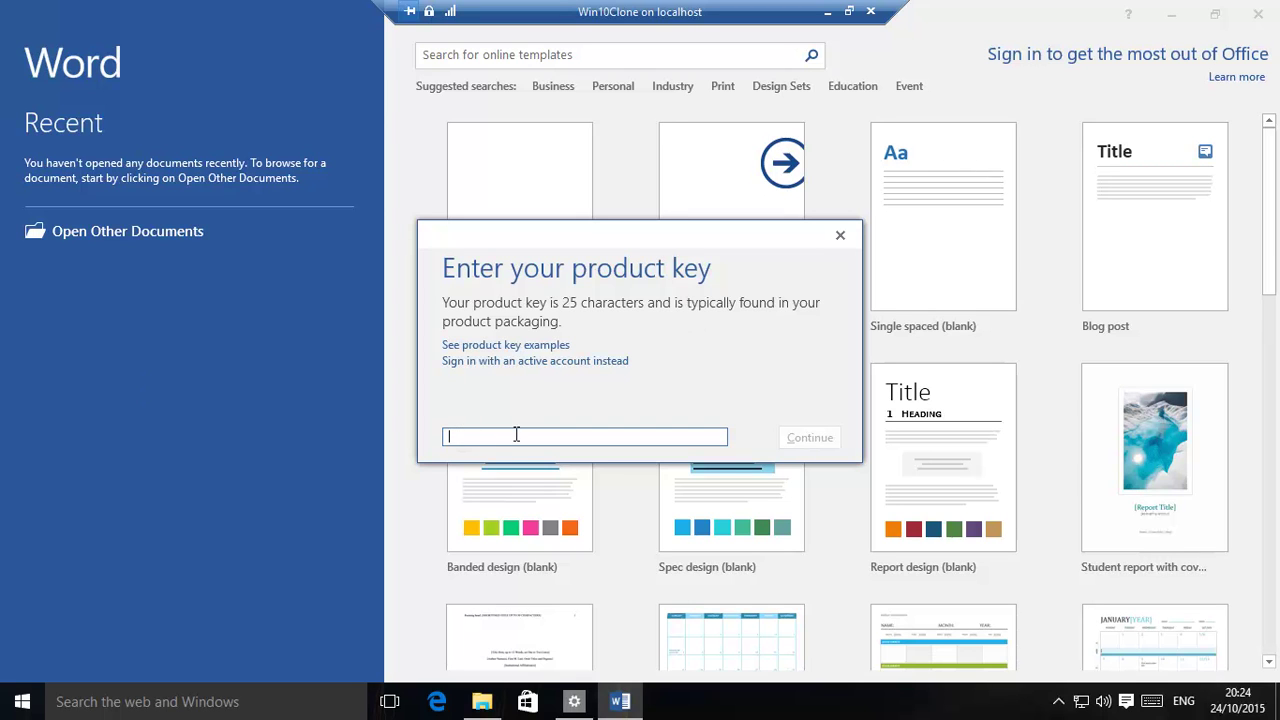
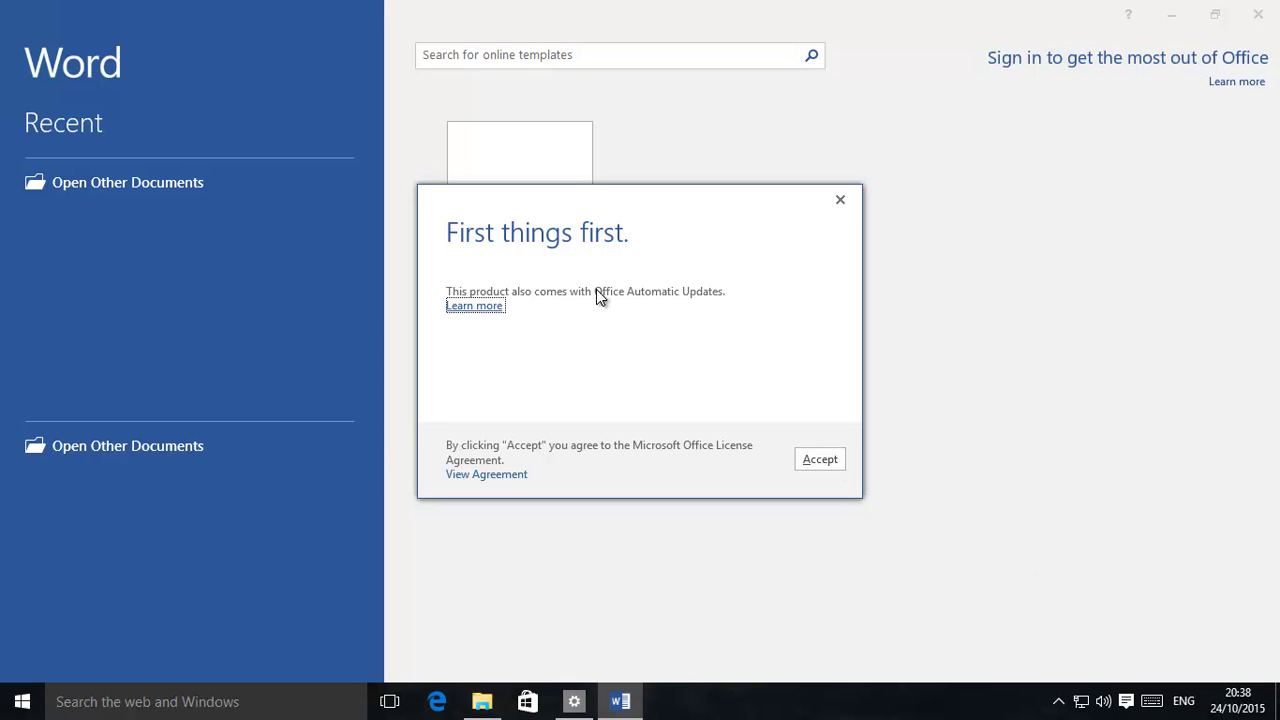
- Enter the product key, then accept the license terms in the First things first dialog
click(820, 461)
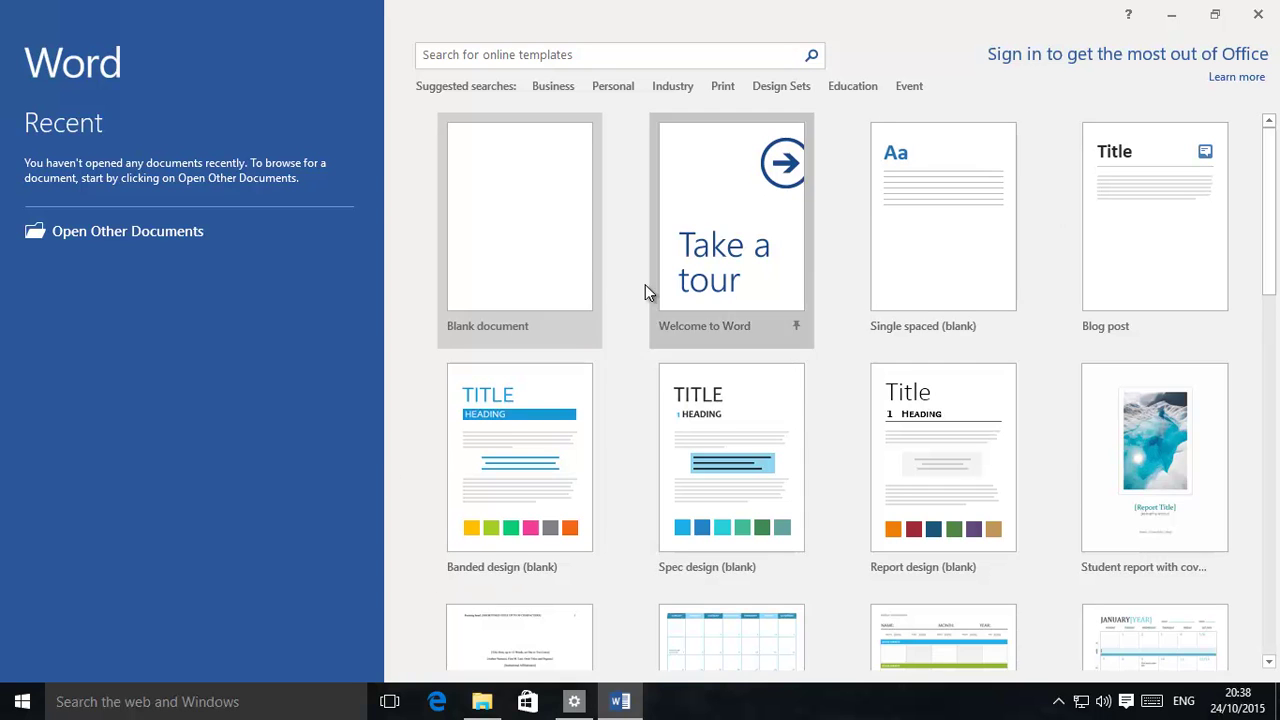
- Open a blank Word document and scroll through its empty page
click(487, 290)
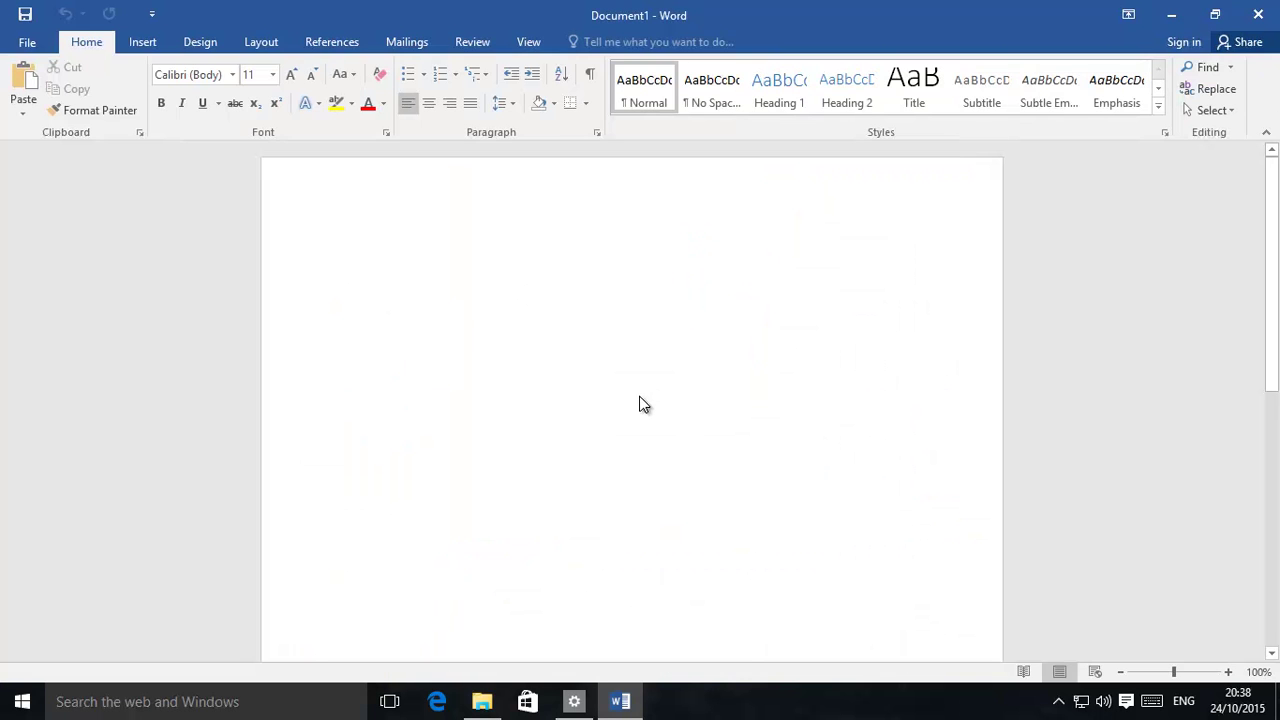
double_click(796, 515)
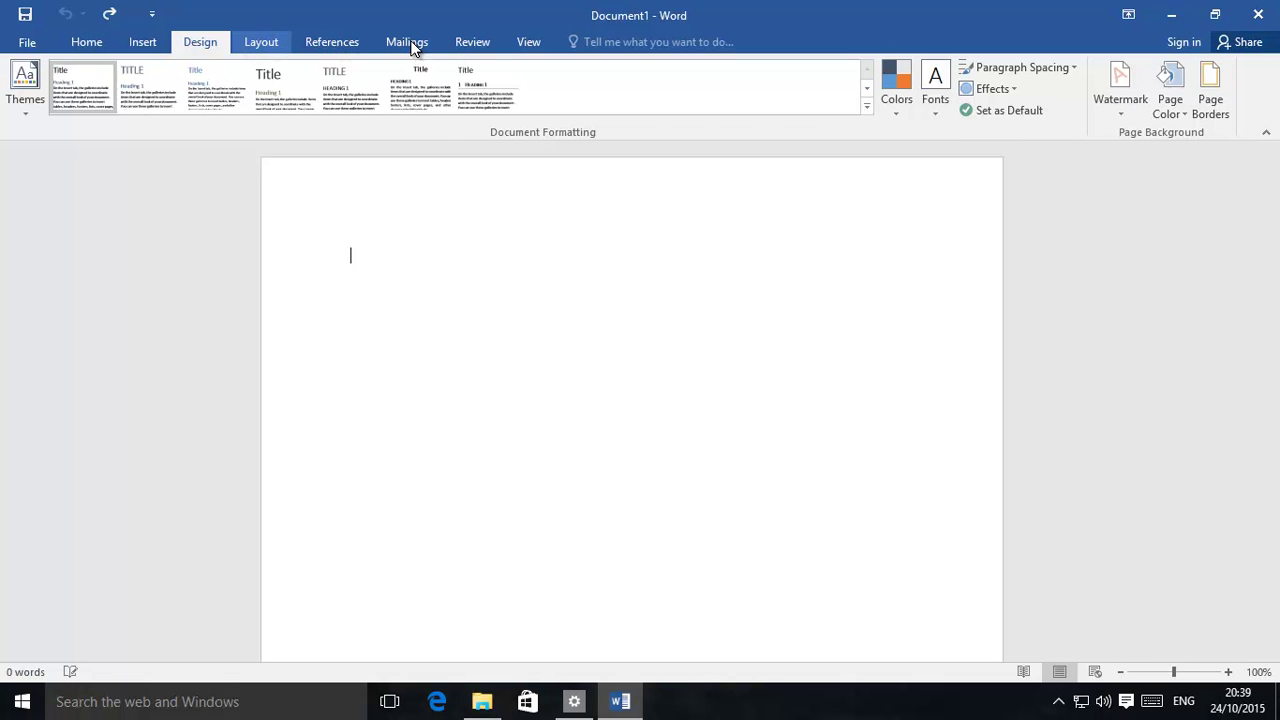
scroll(413, 45, down, 1)
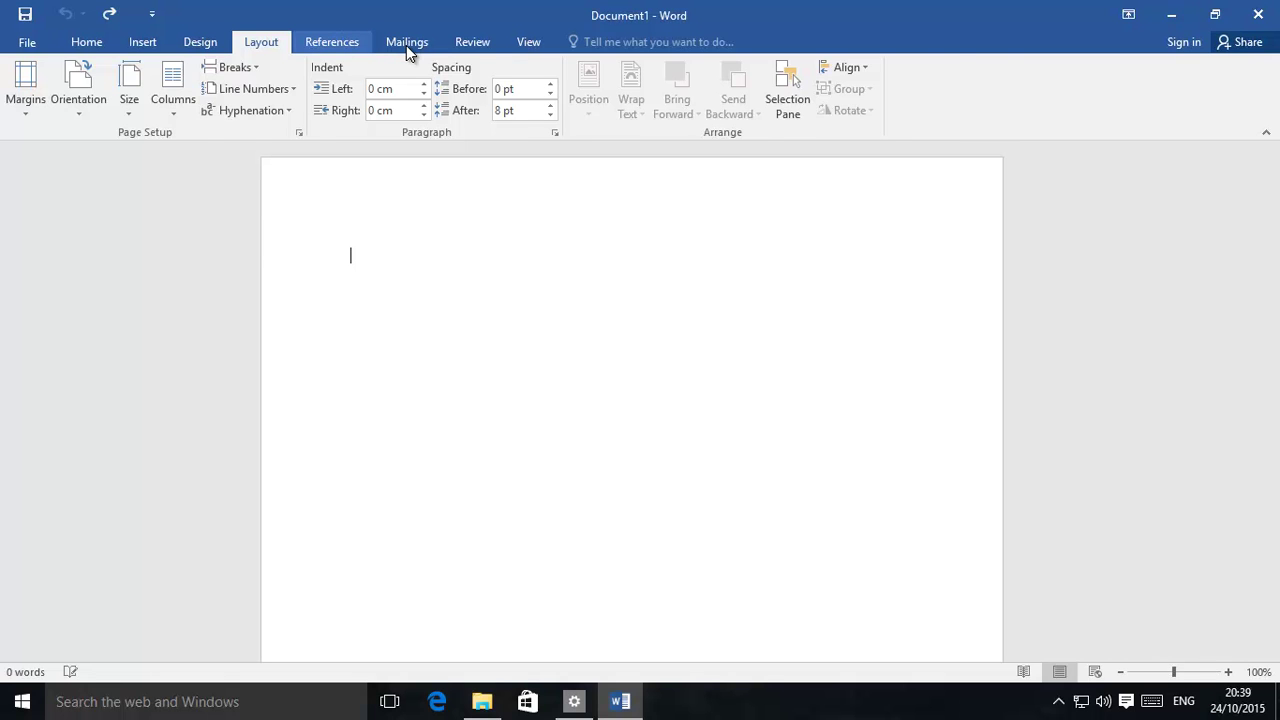
scroll(407, 43, down, 1)
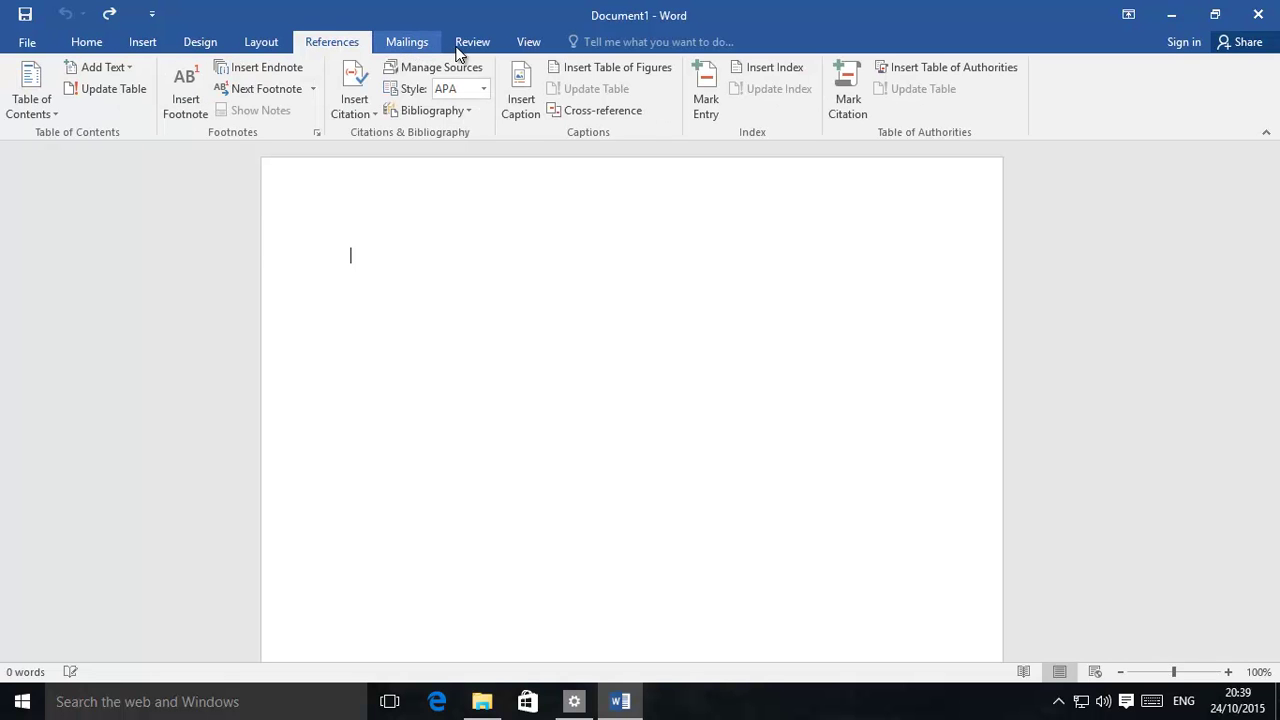
scroll(468, 45, down, 1)
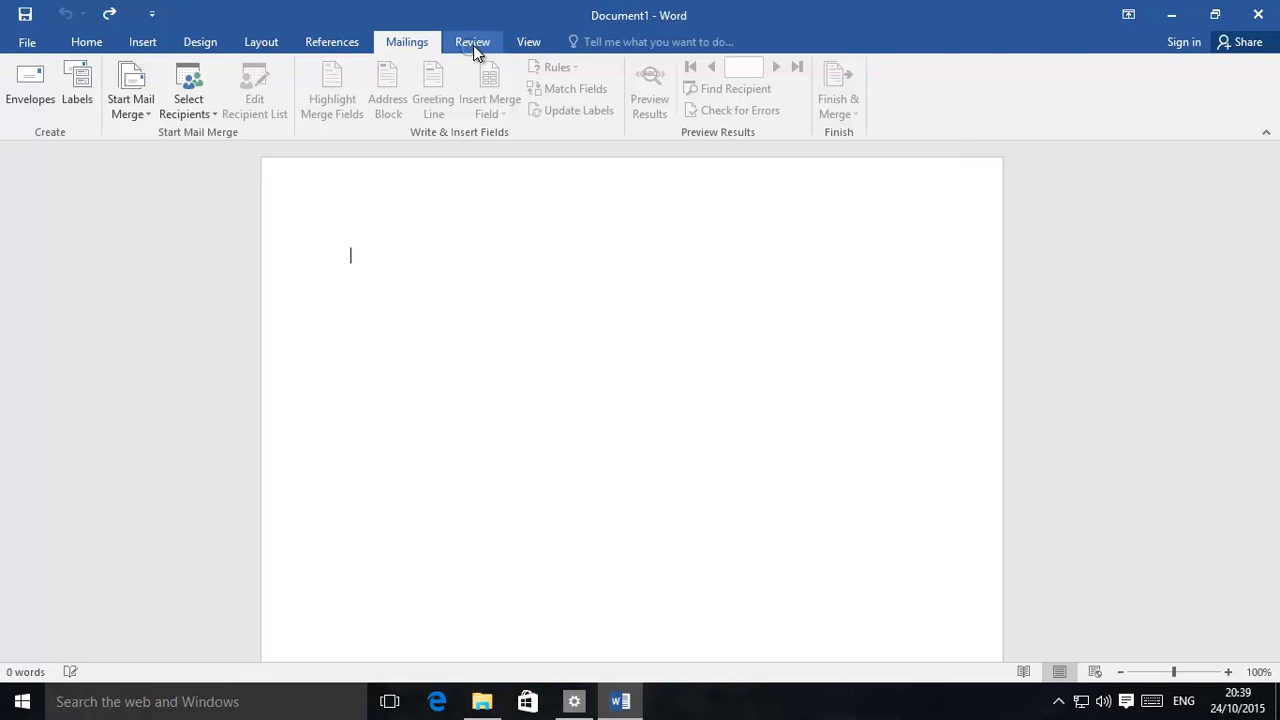
scroll(474, 45, down, 1)
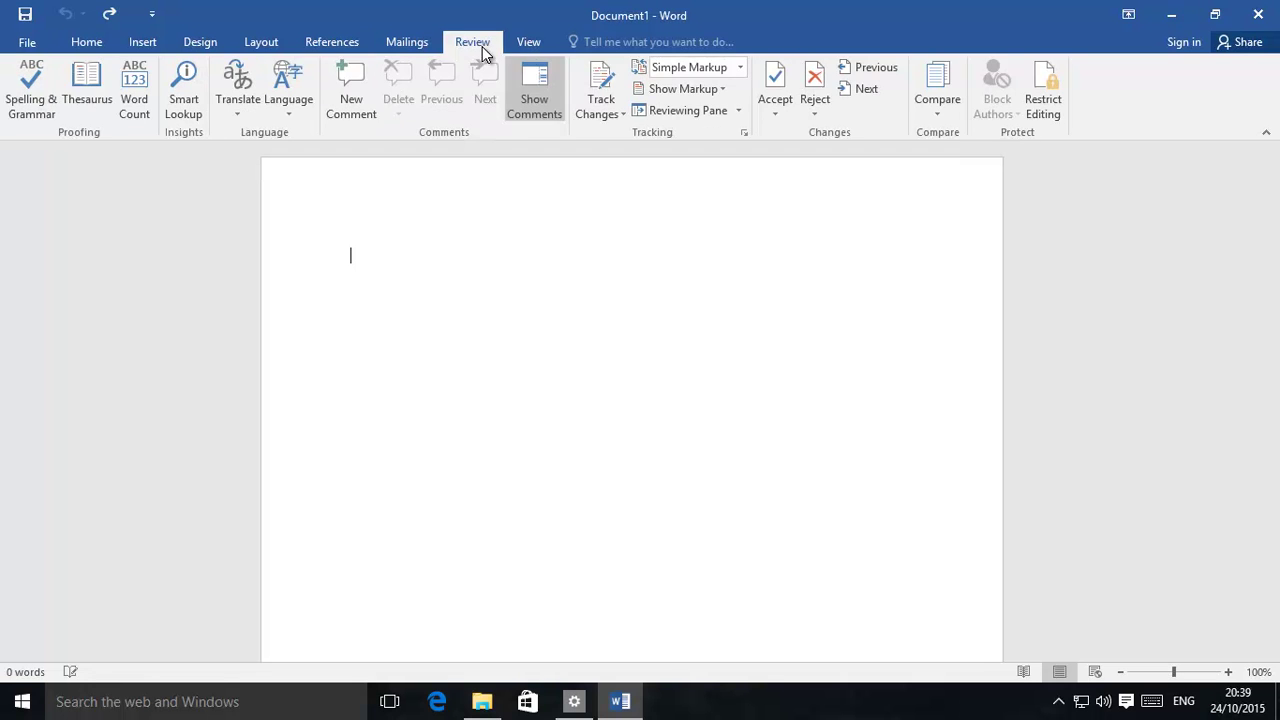
- Check the View tab options, then close Document1 and exit Word
click(536, 42)
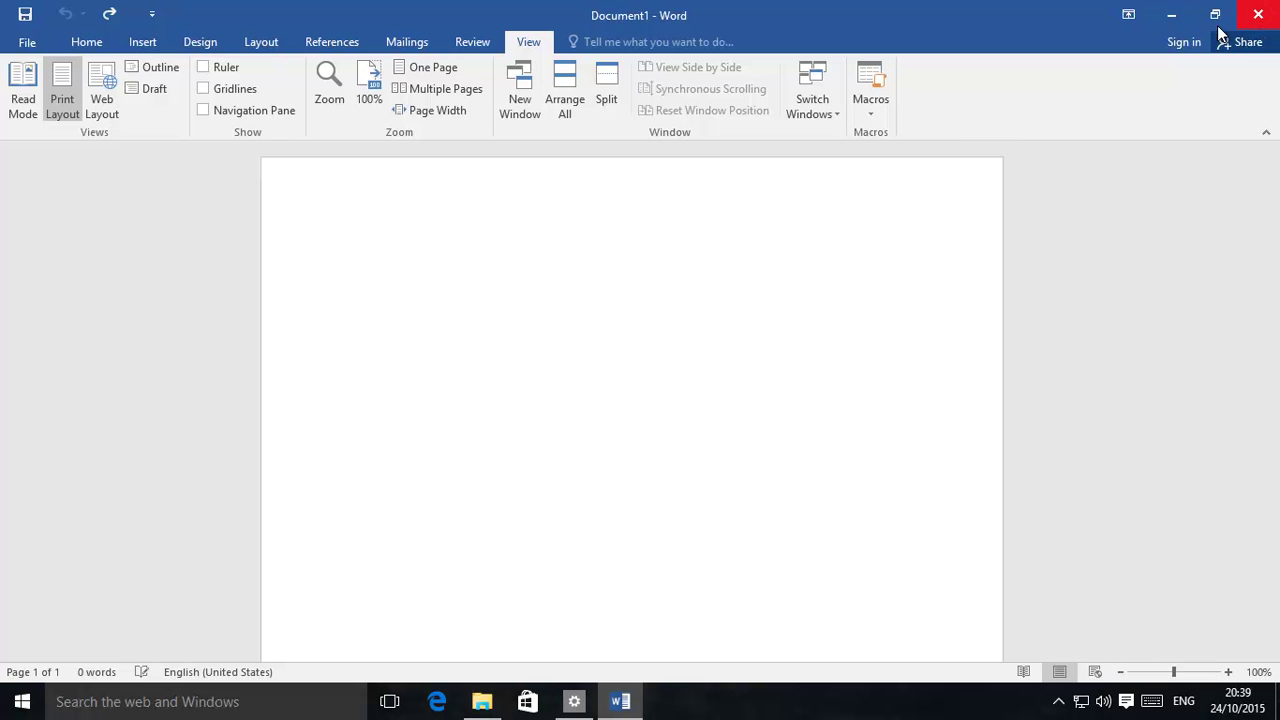
key(ctrl+w)
key(alt+F4)
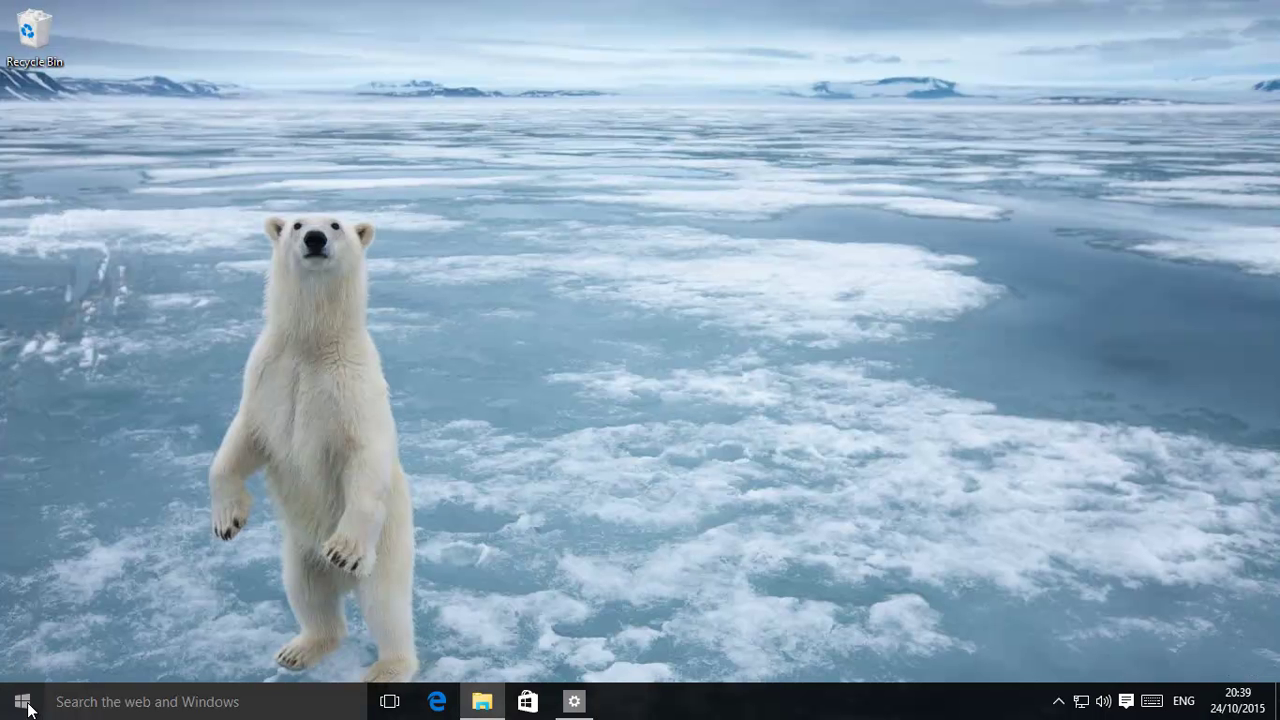
- Search the Start menu for 'powerpoint' and launch PowerPoint 2016 from Best match
click(22, 701)
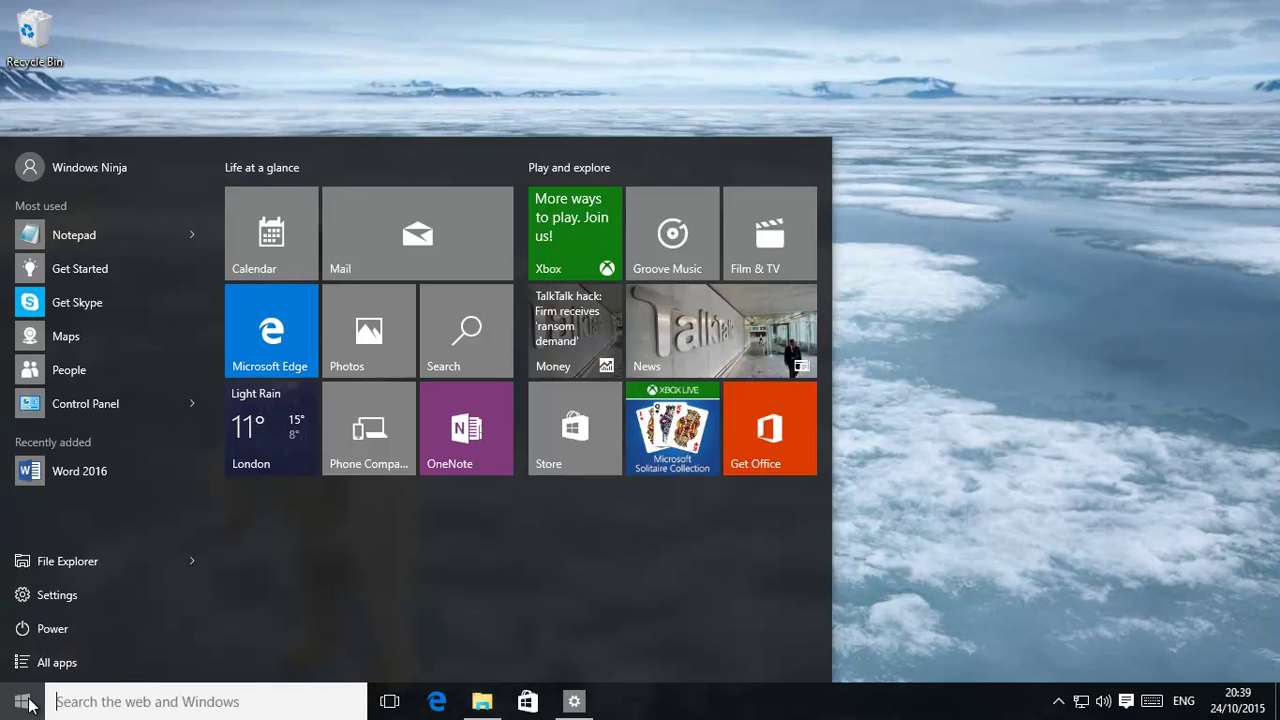
text(powe)
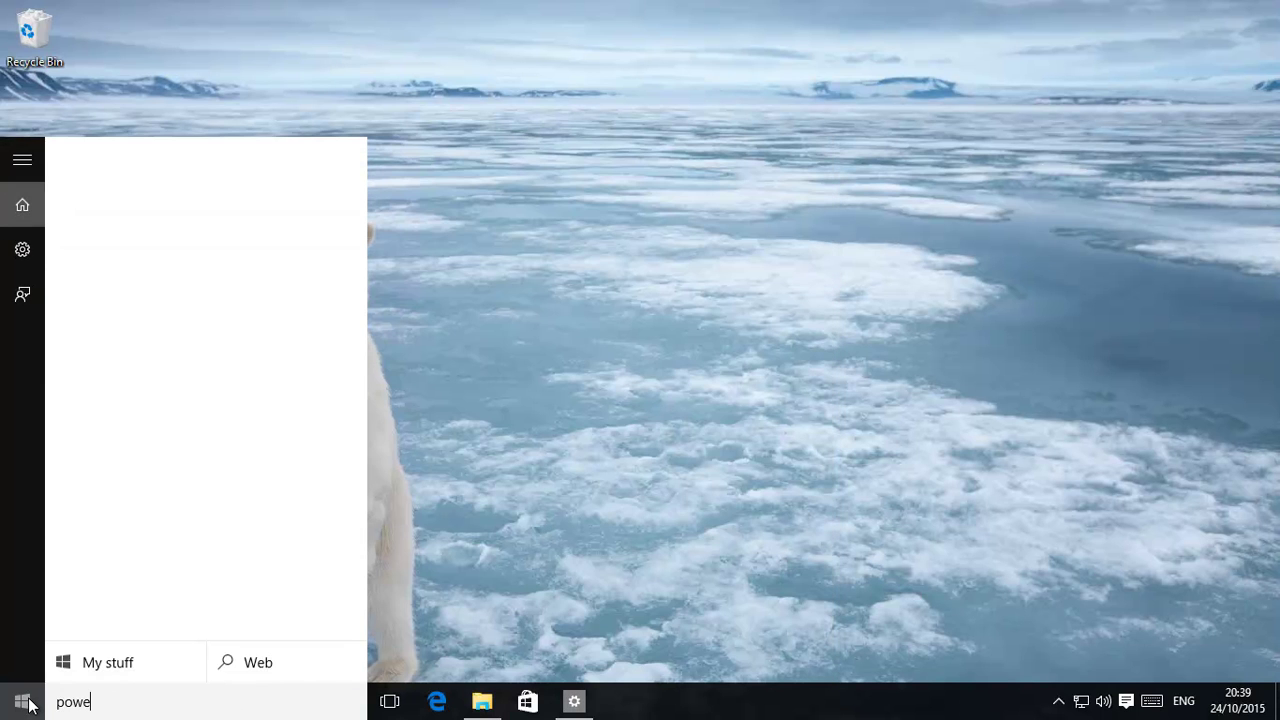
text(rpoint)
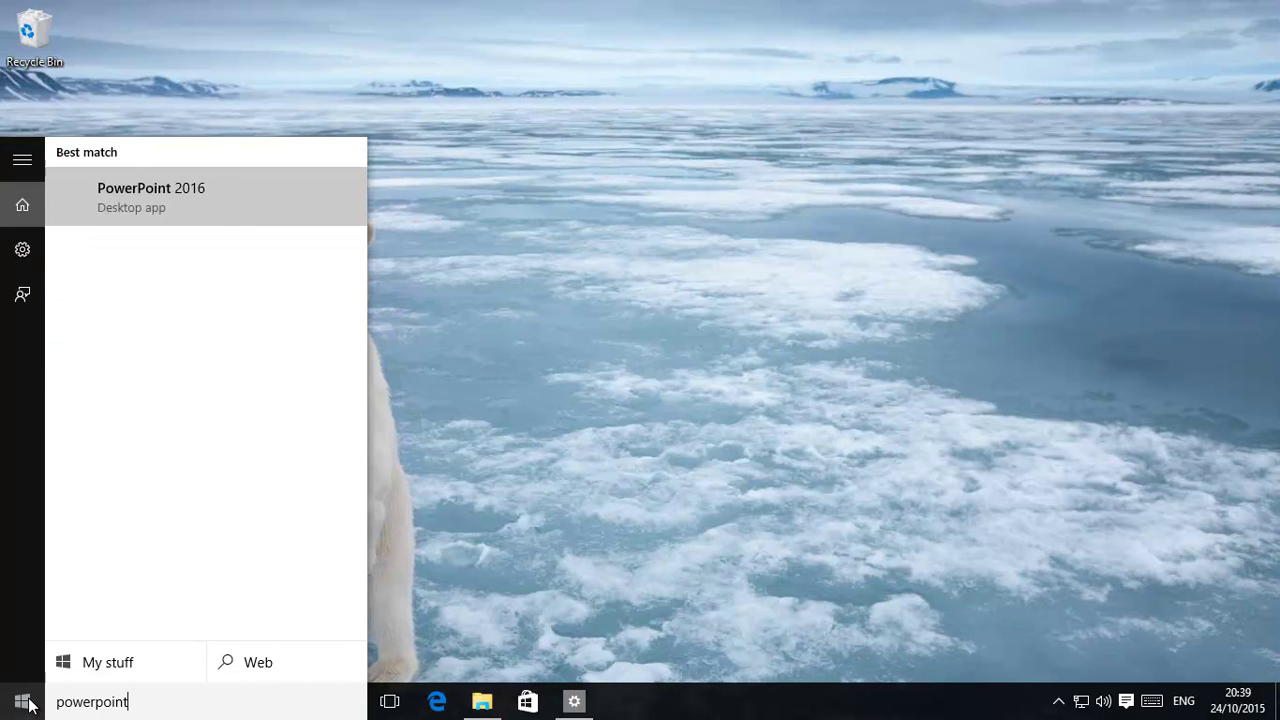
click(152, 196)
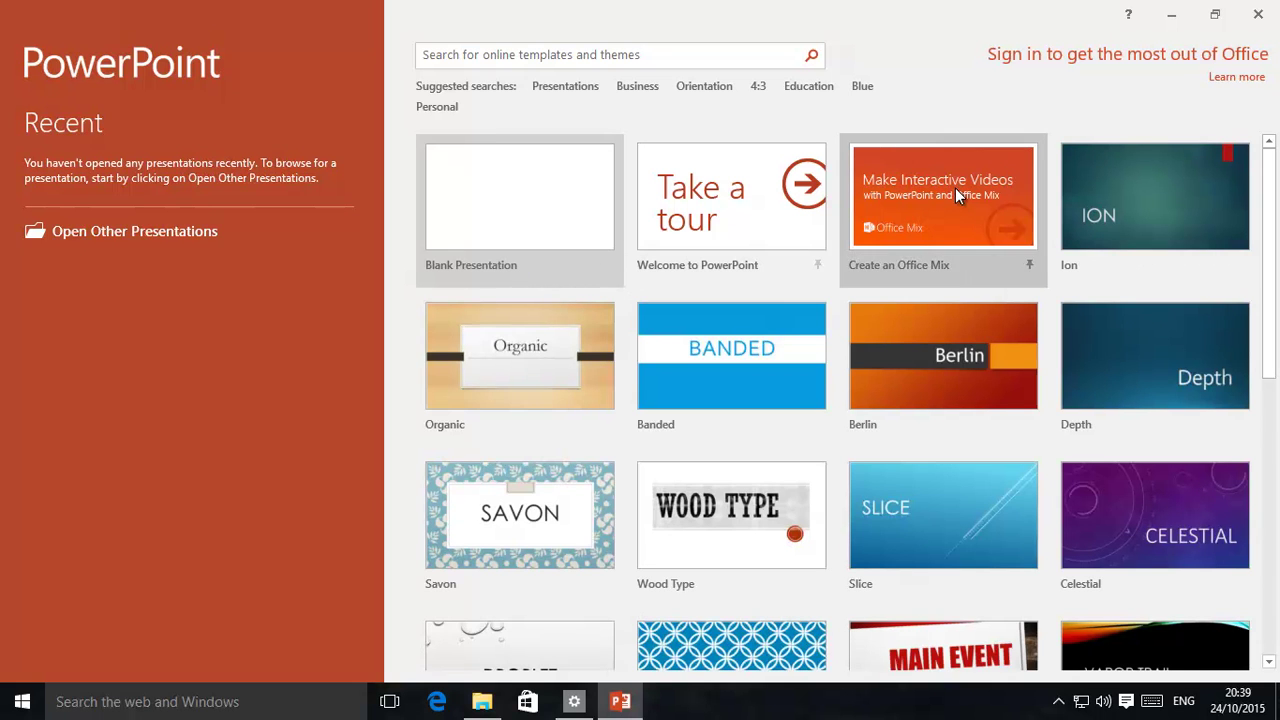
- Create a new presentation, Presentation1, from the Ion template
click(1126, 203)
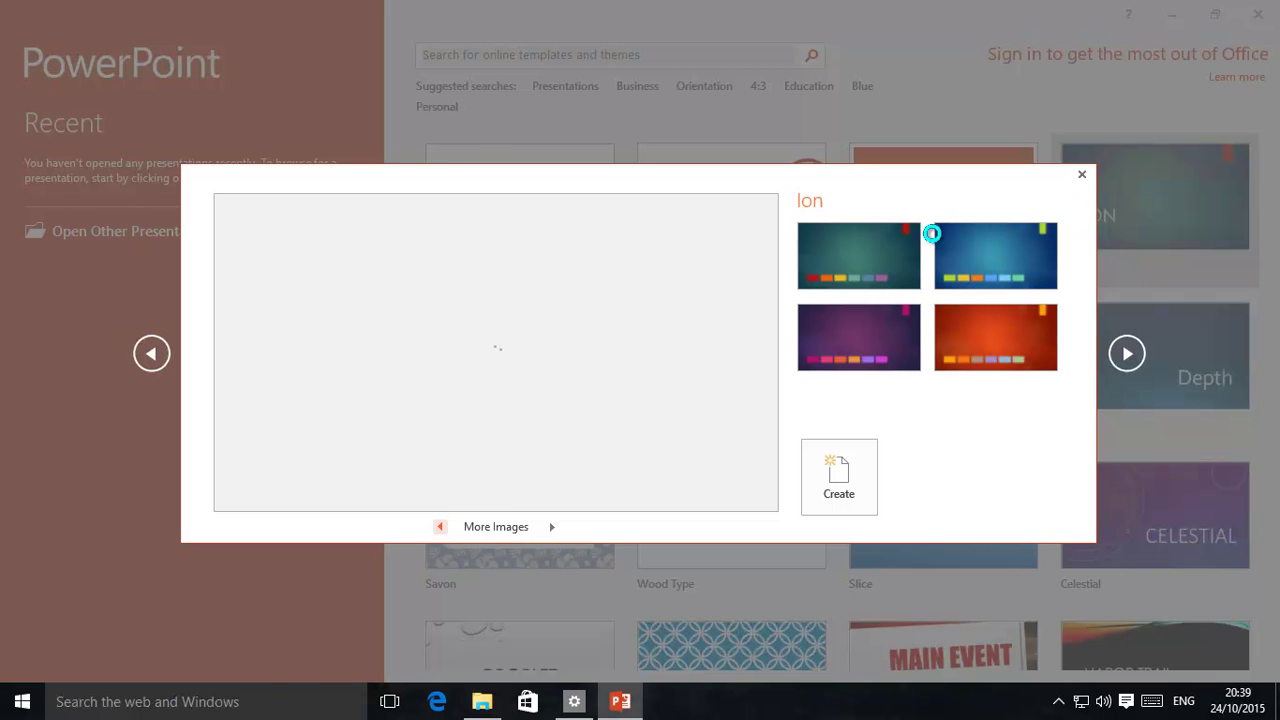
click(839, 482)
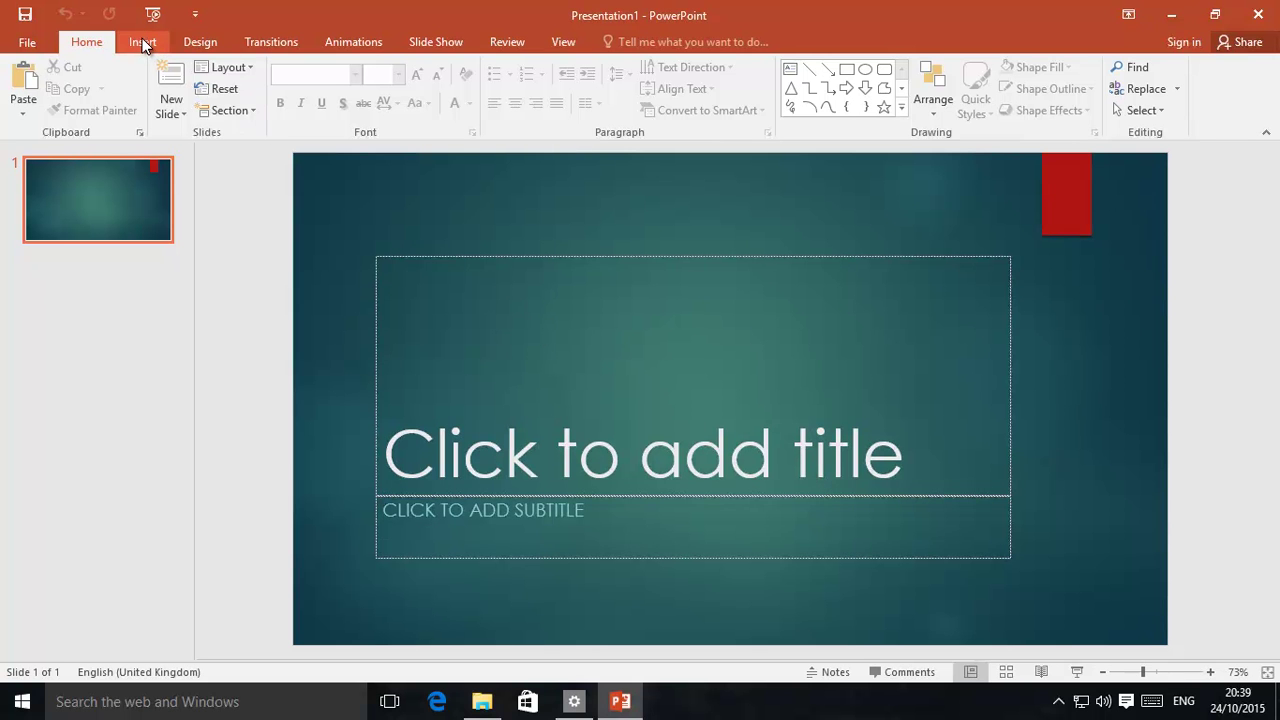
- Browse the Insert, Design, Transitions, Animations, Slide Show and View ribbon tabs
click(150, 43)
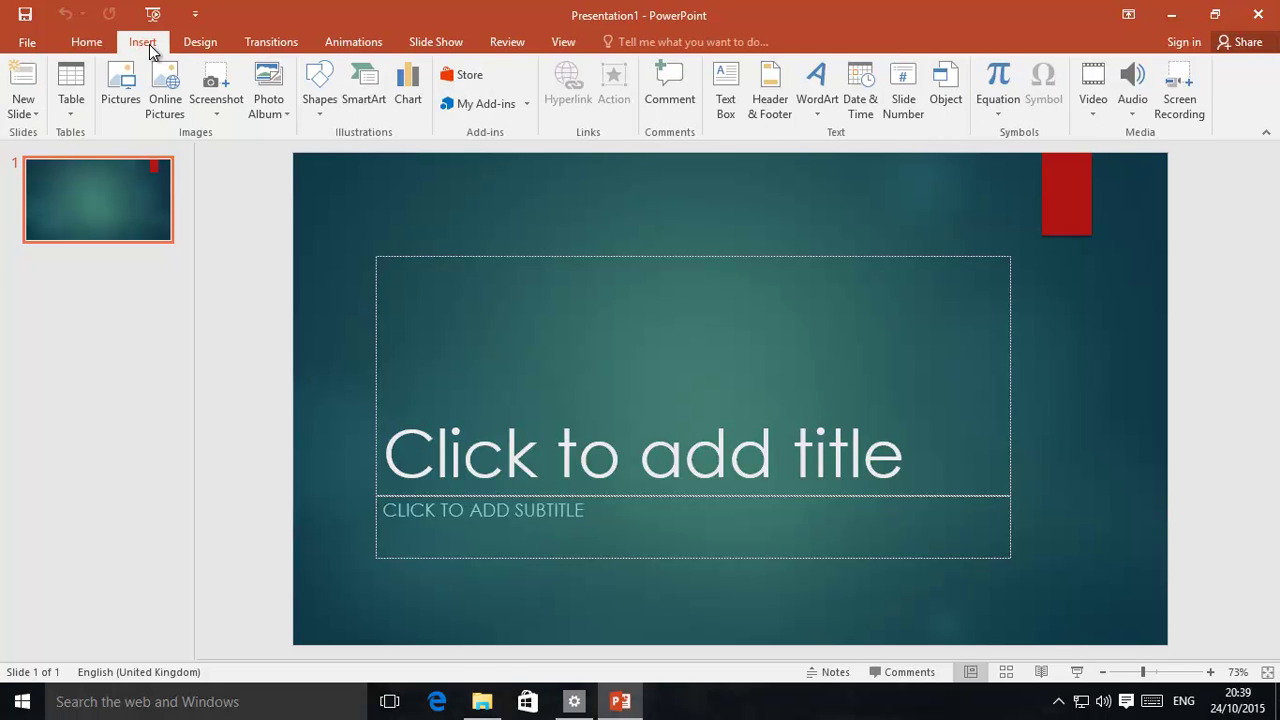
click(206, 45)
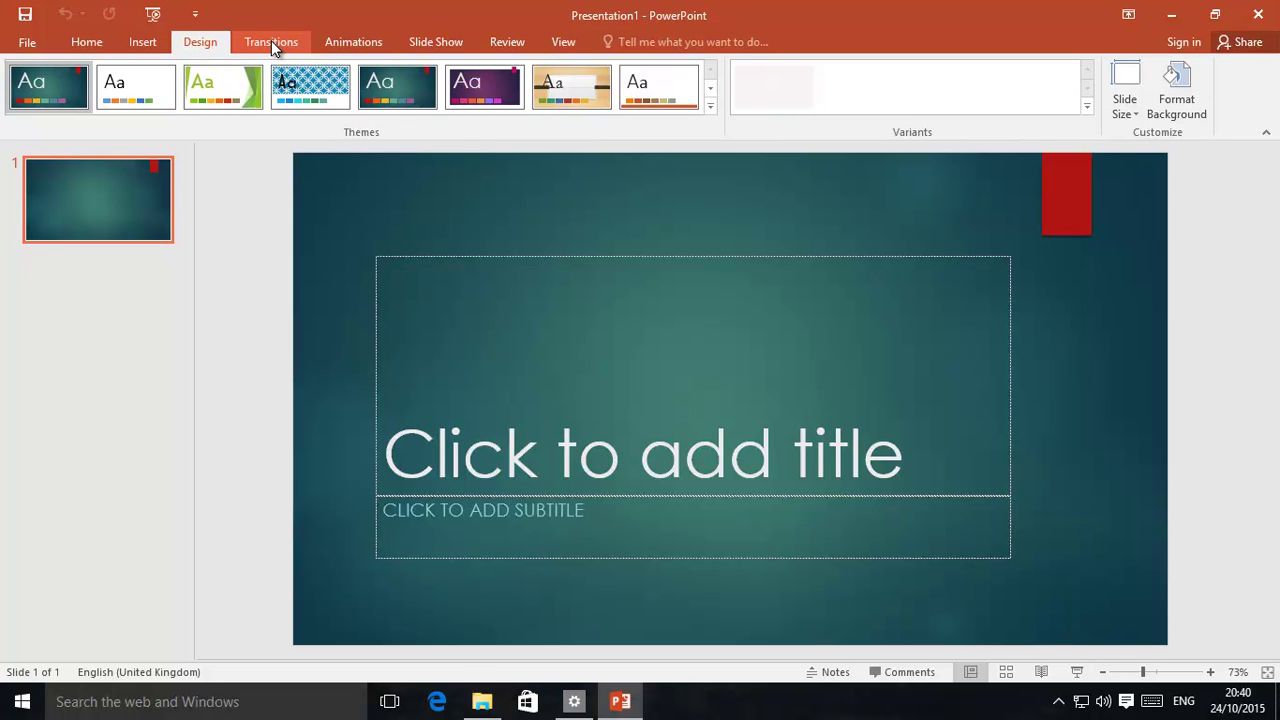
click(271, 42)
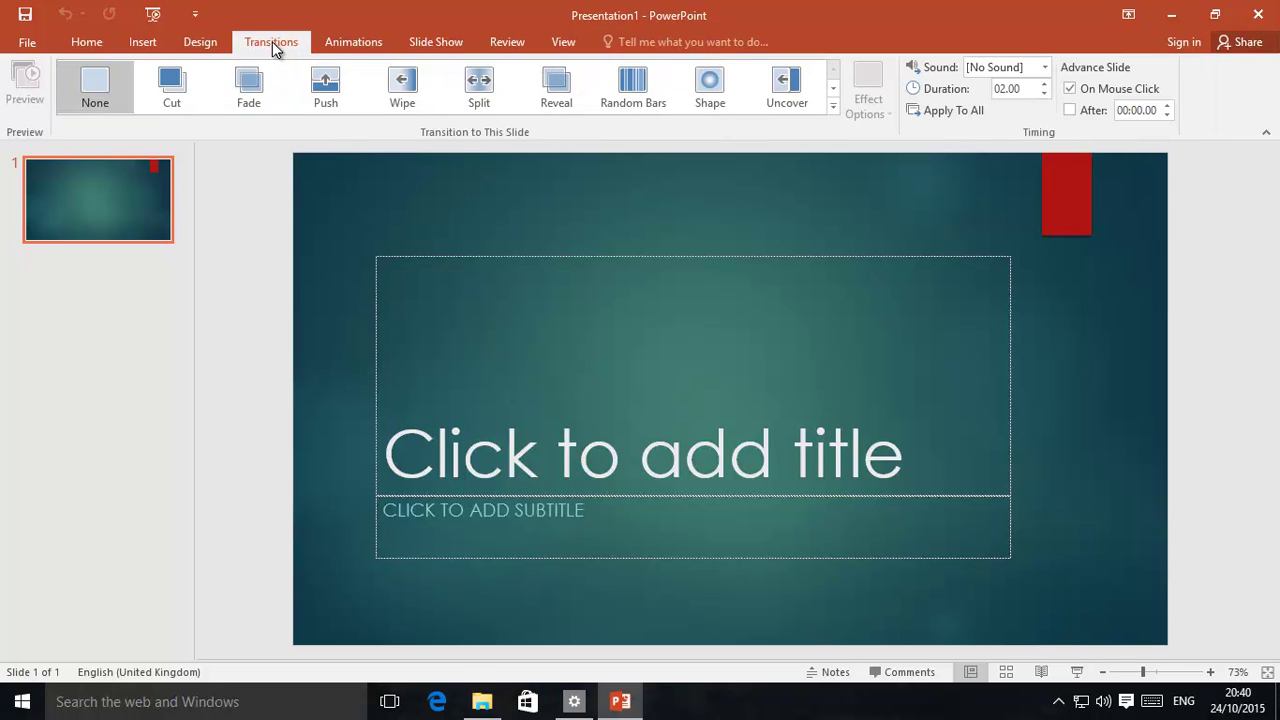
click(361, 42)
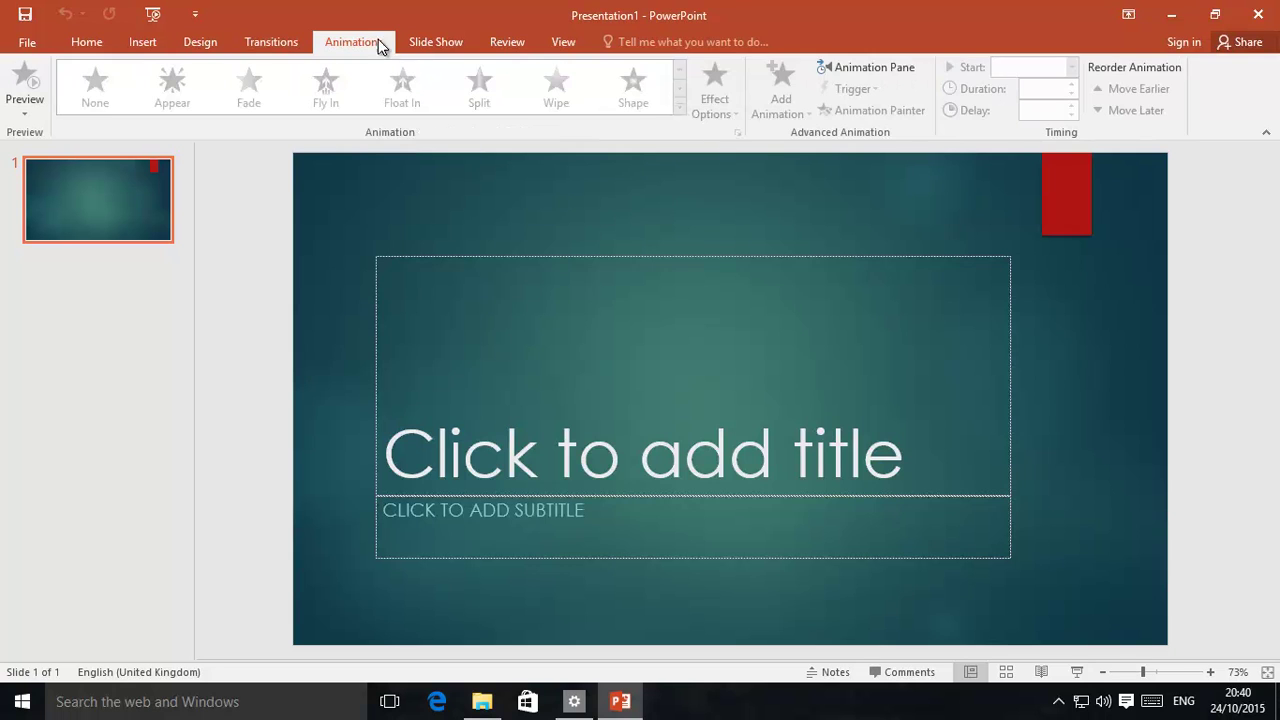
click(448, 38)
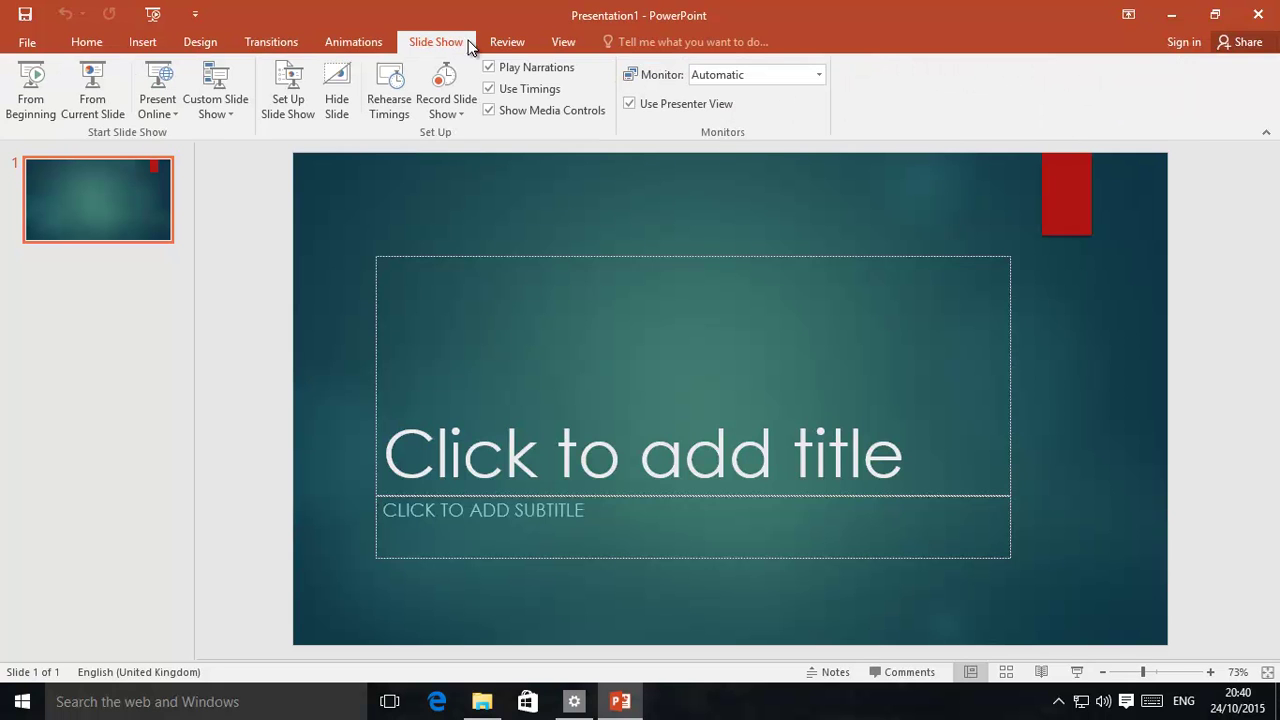
click(562, 43)
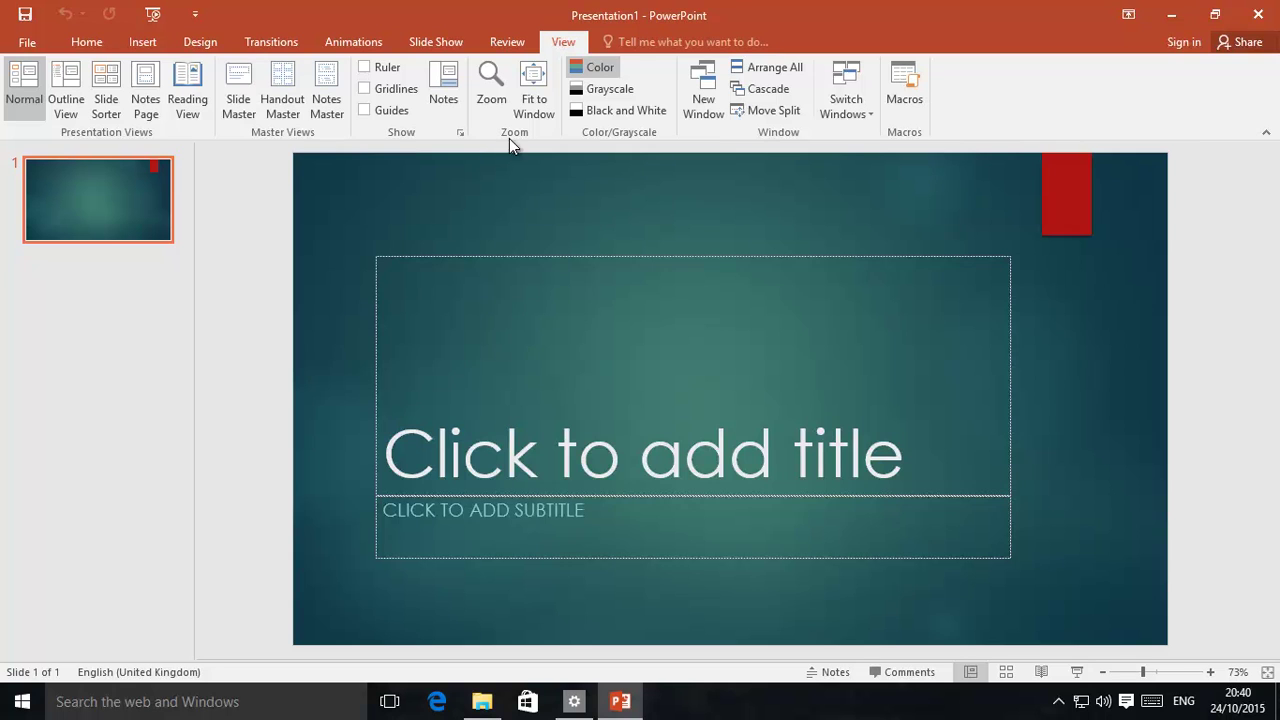
- Confirm on the Account page that Office Professional Plus 2016 shows Product Activated, then return to the slide
click(30, 44)
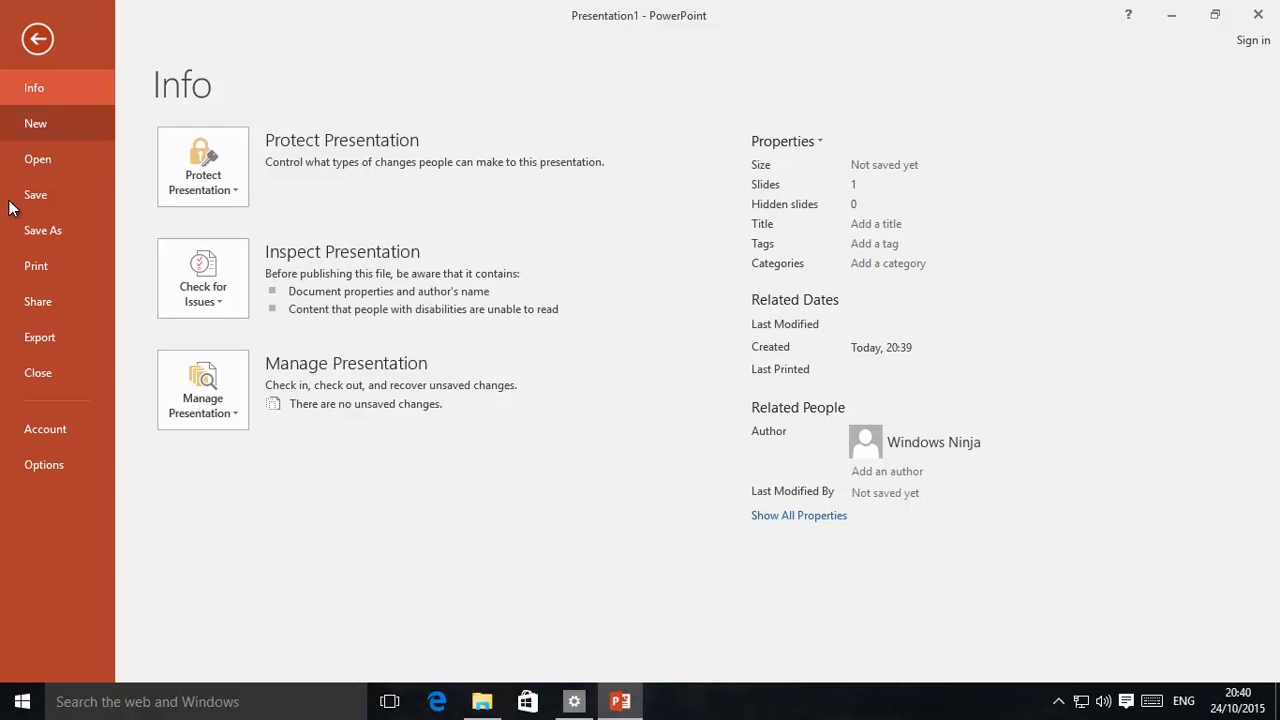
click(66, 433)
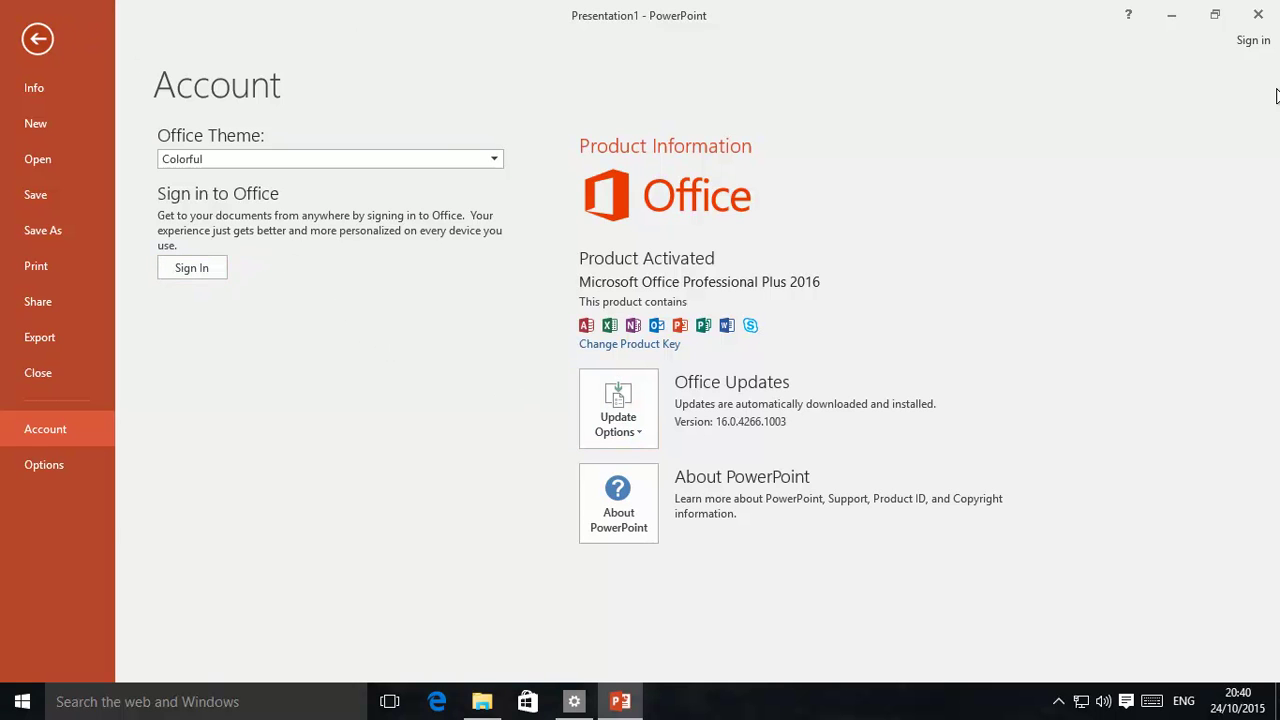
key(Escape)
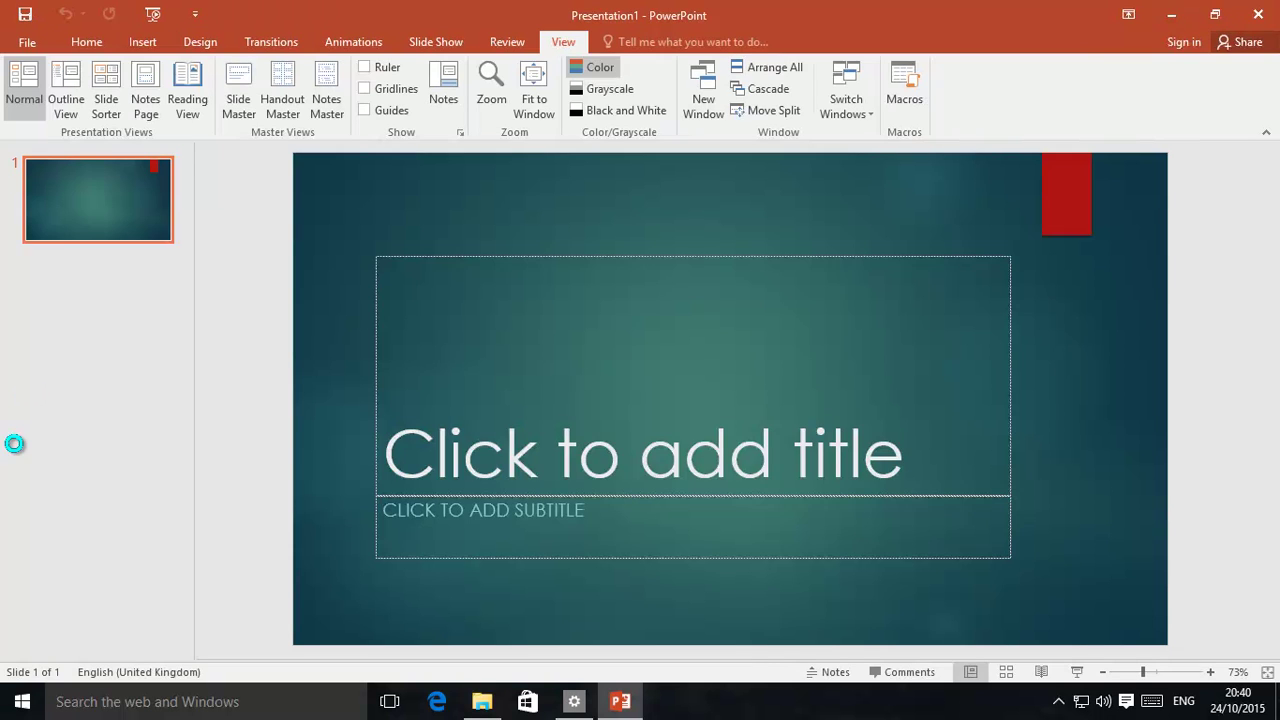
- Close PowerPoint and launch Excel 2016 by searching 'excel' from the Start menu
click(1256, 18)
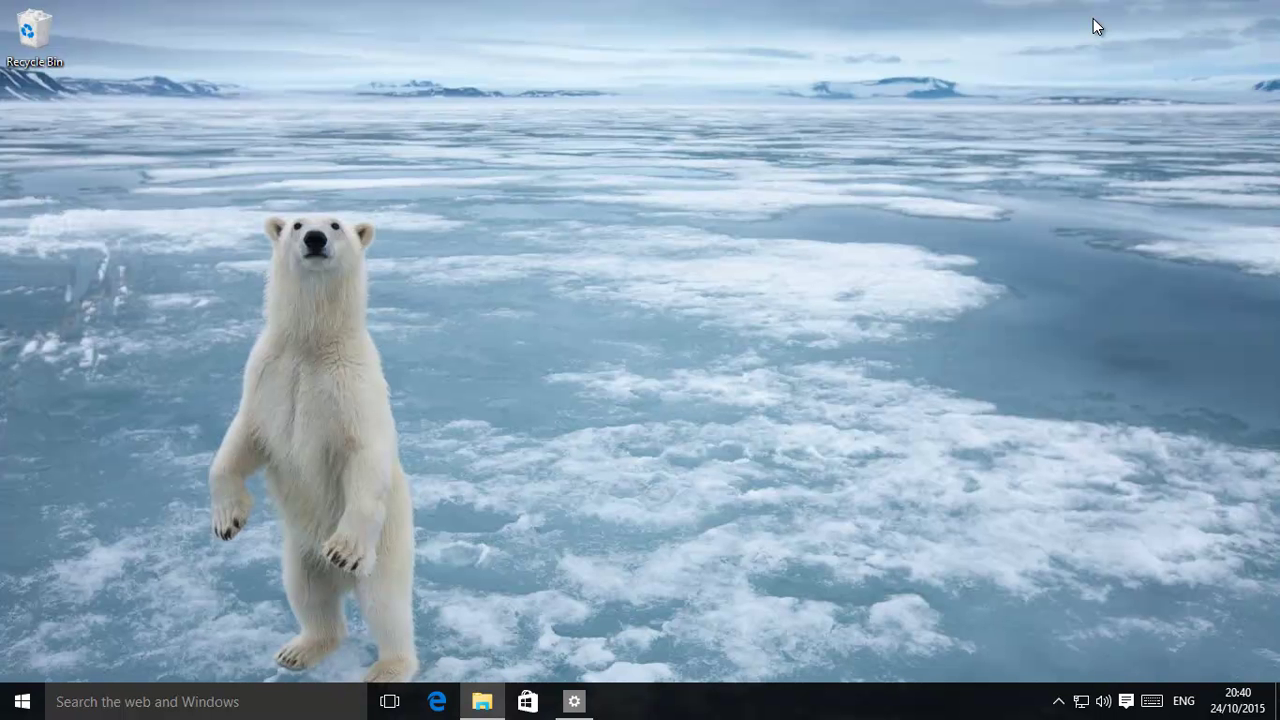
click(20, 703)
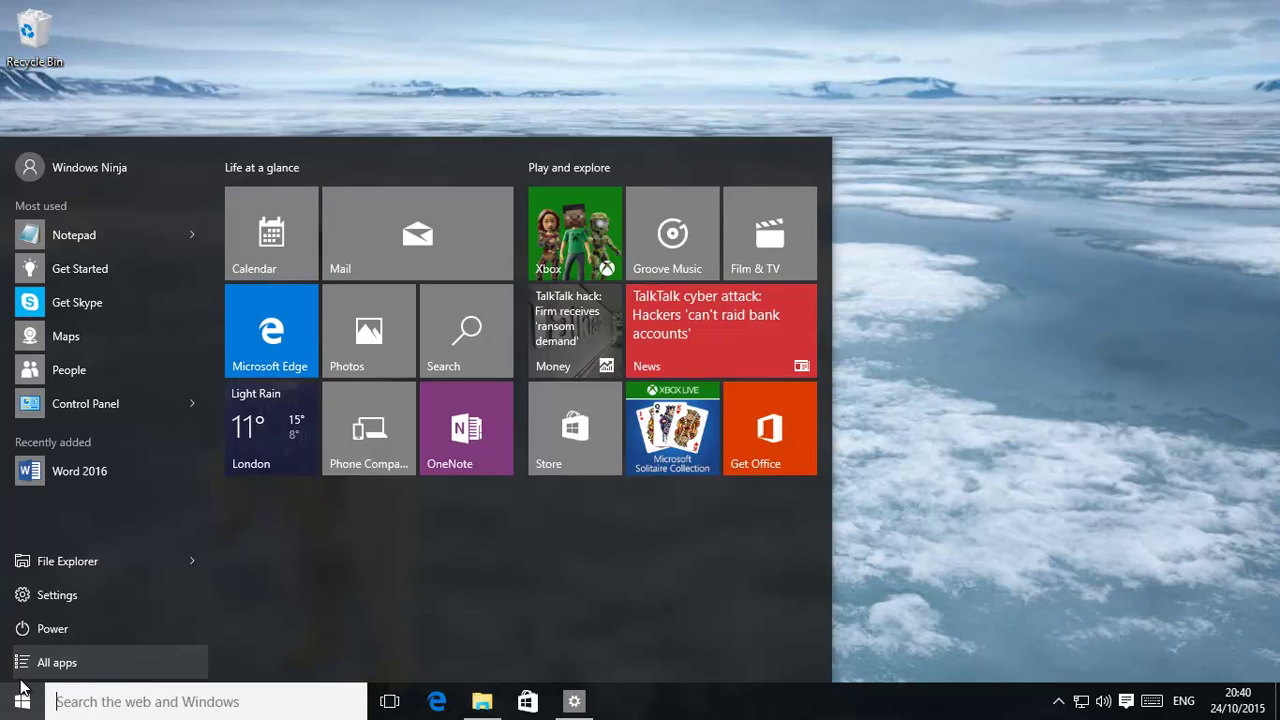
text(excel)
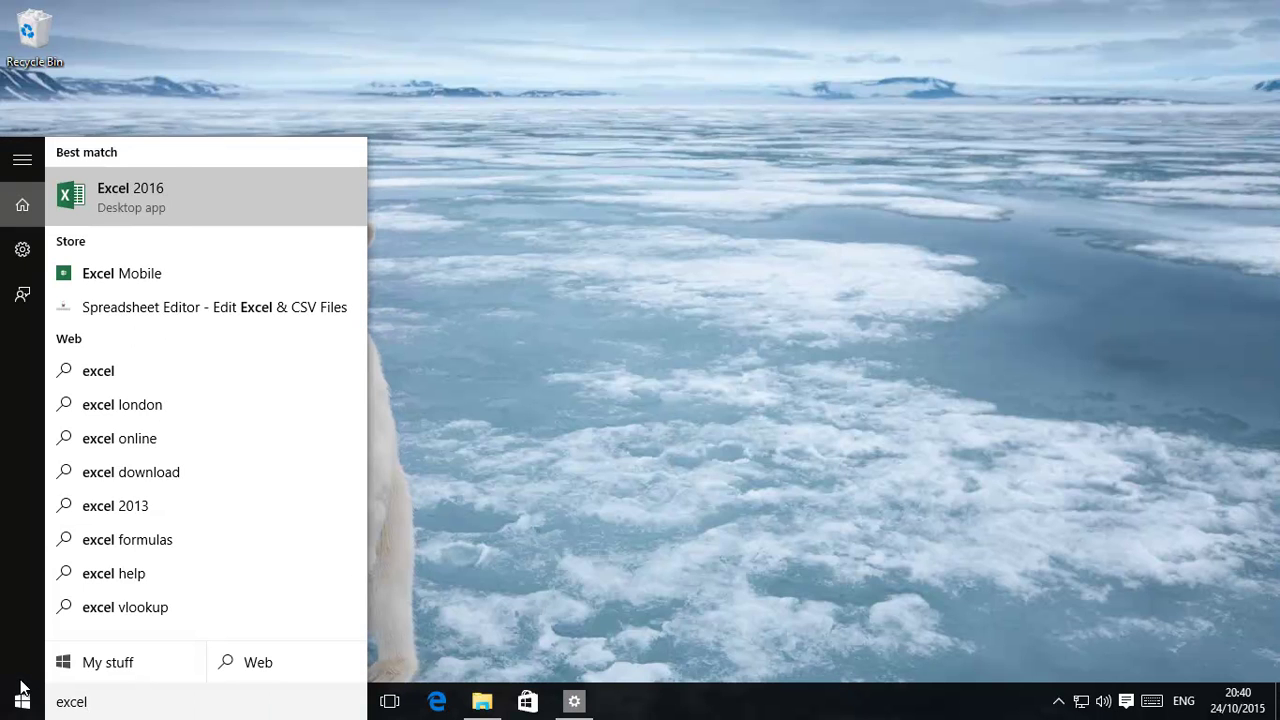
key(Return)
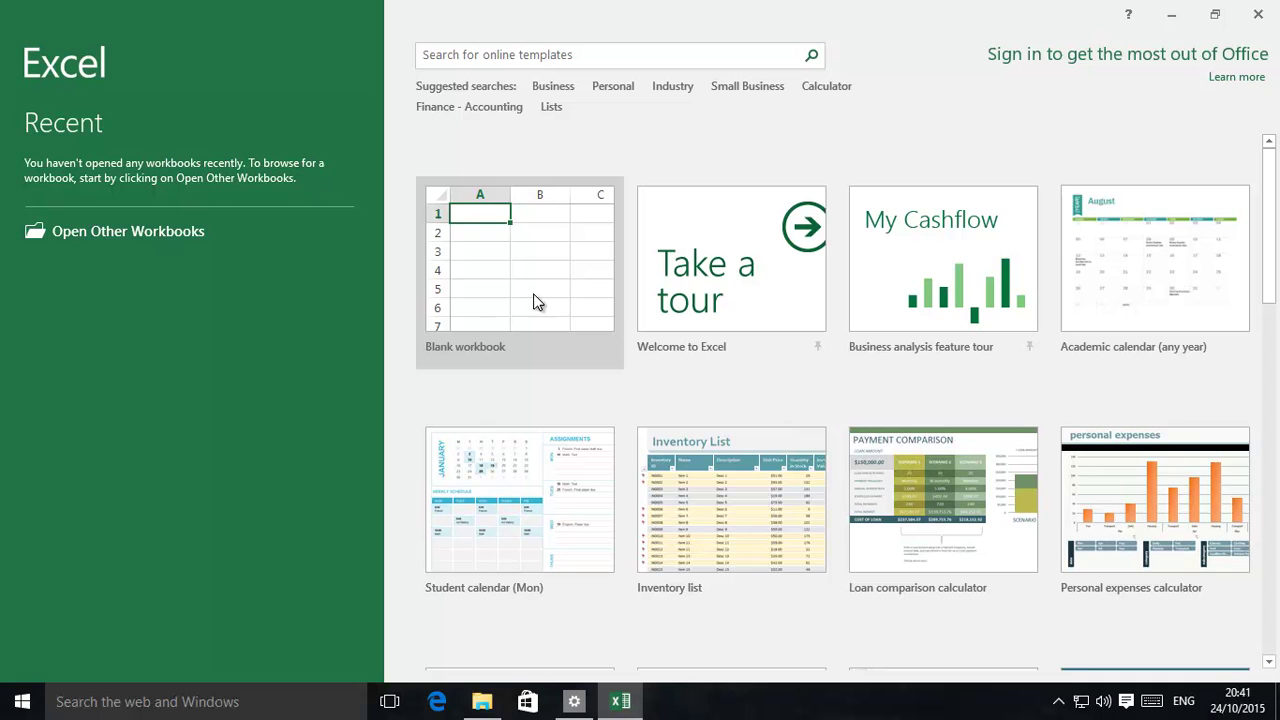
- Create a blank workbook and browse its Insert, Page Layout and Formulas tabs
click(545, 286)
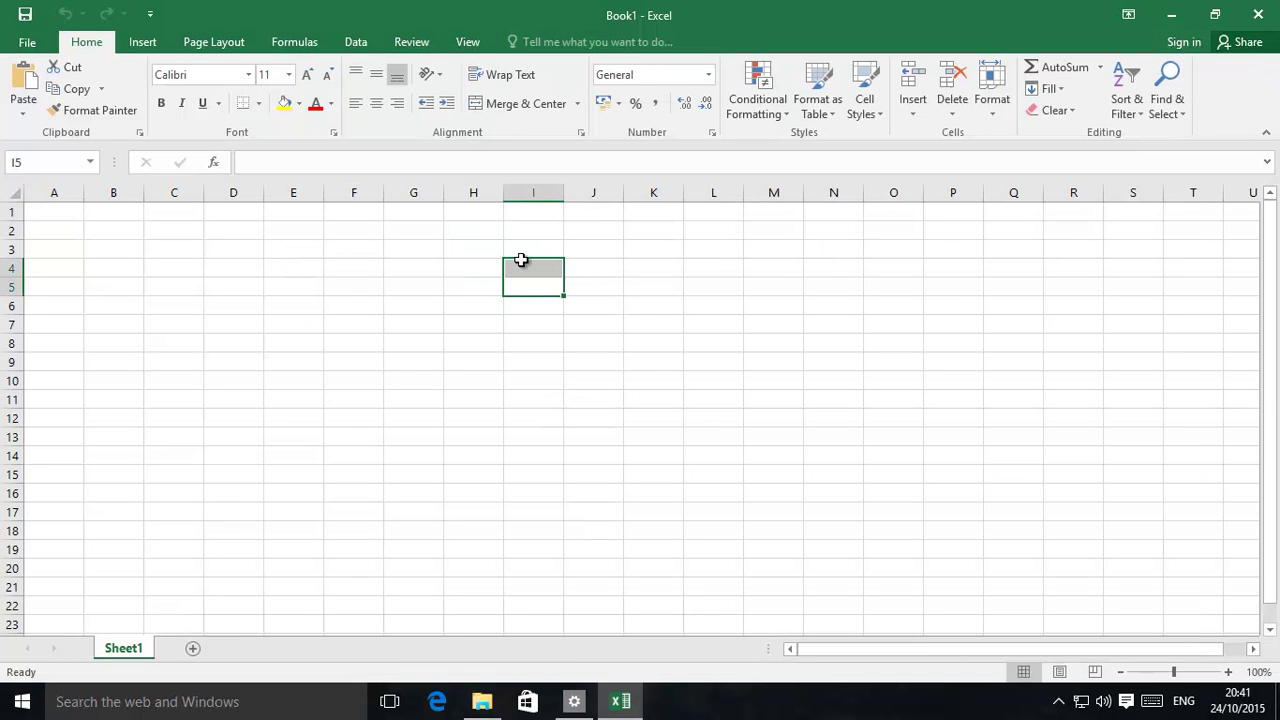
click(167, 43)
click(232, 42)
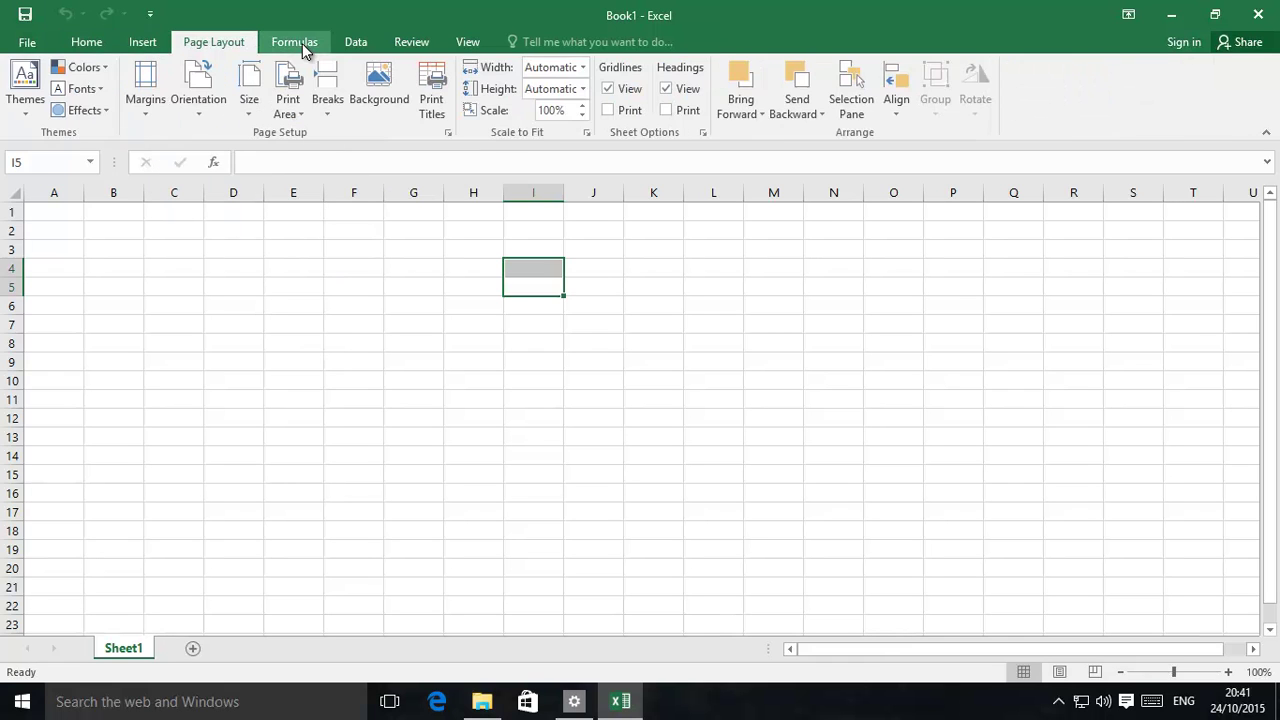
click(305, 45)
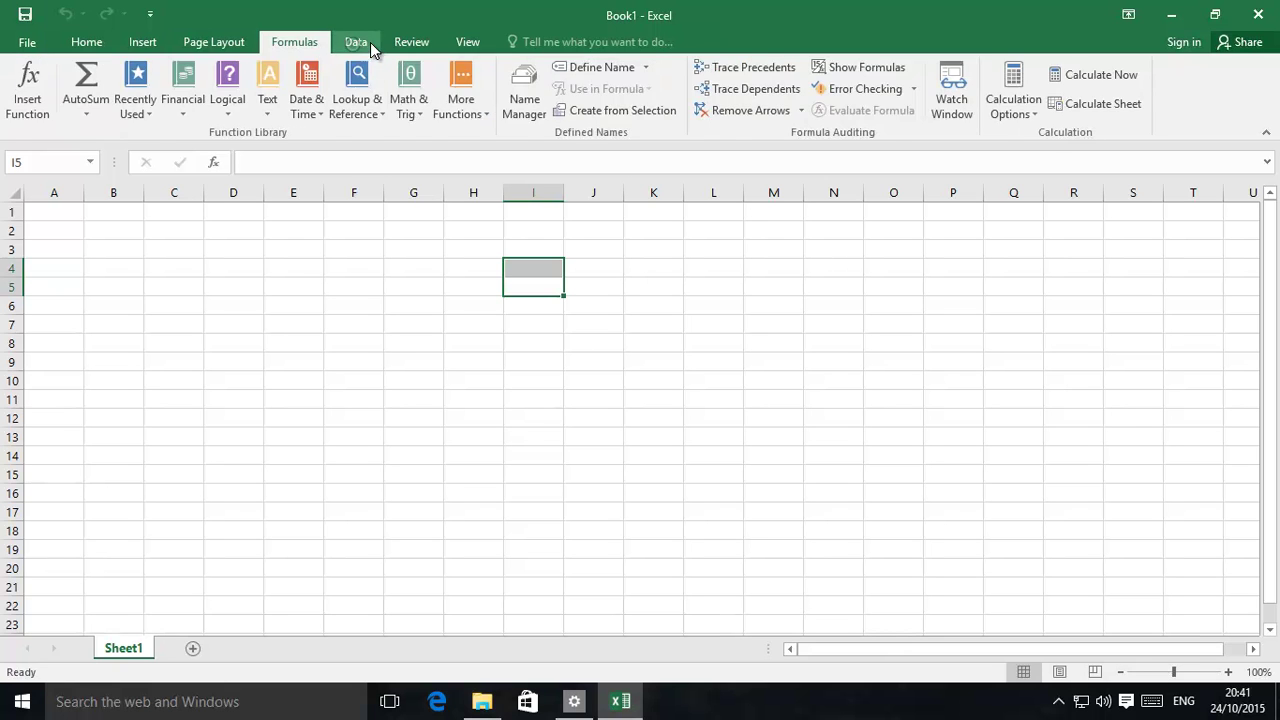
- Look over the Data, Review and View tabs, then close Excel
click(362, 46)
click(413, 40)
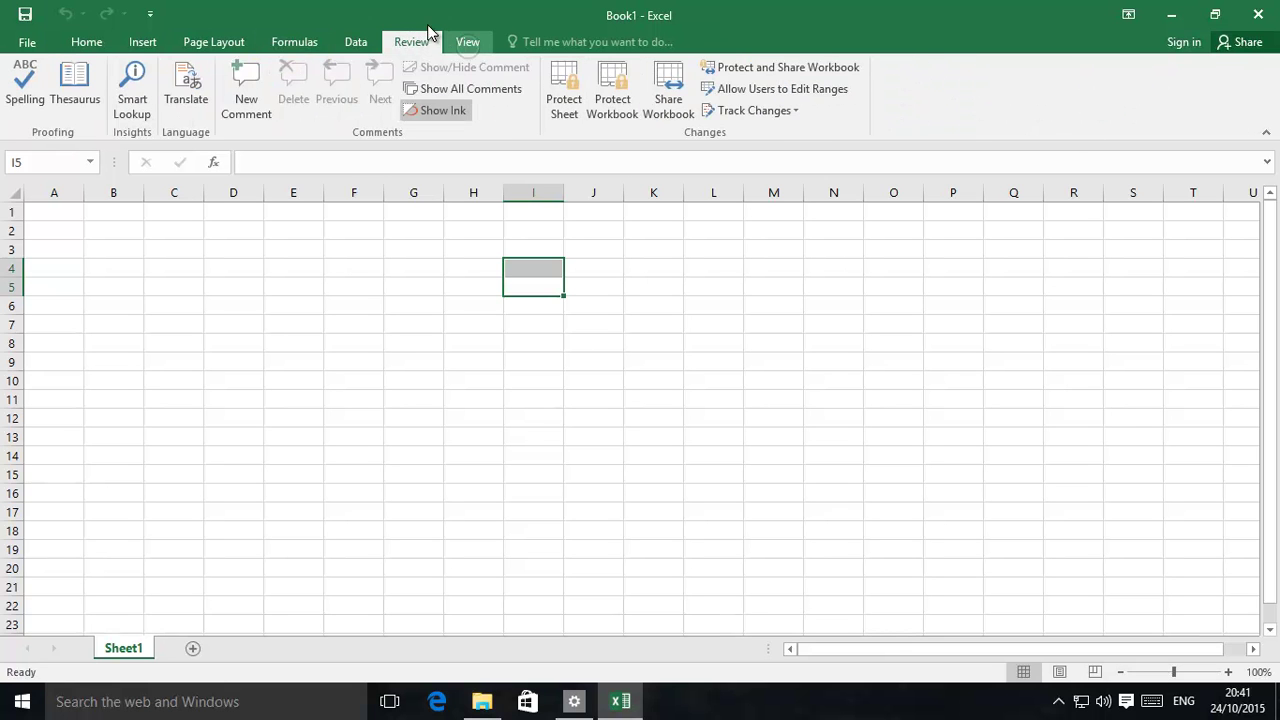
click(467, 42)
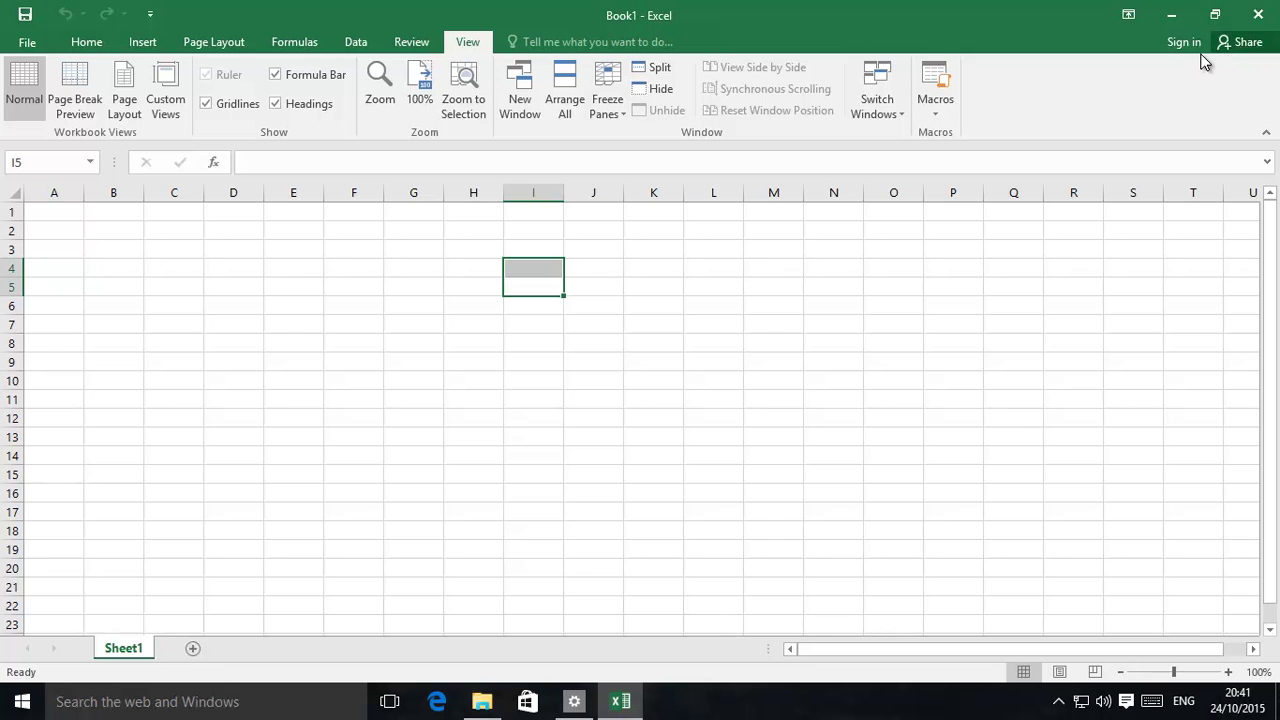
click(1259, 15)
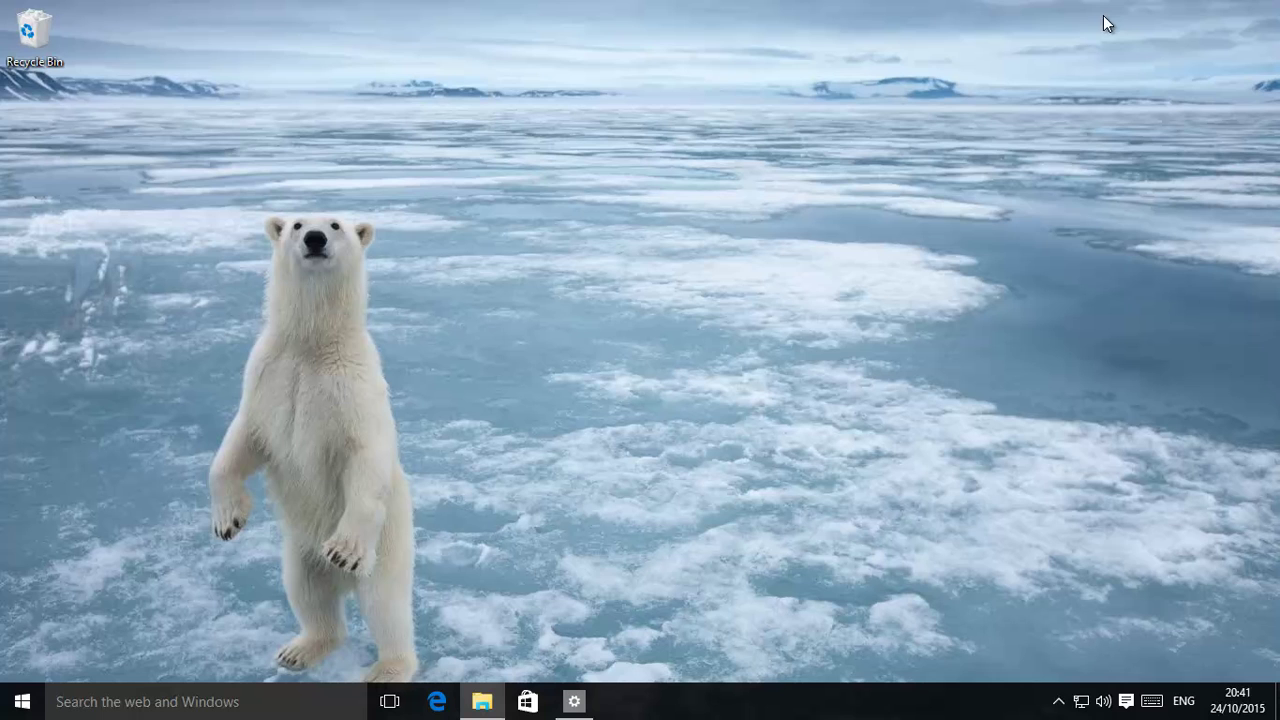